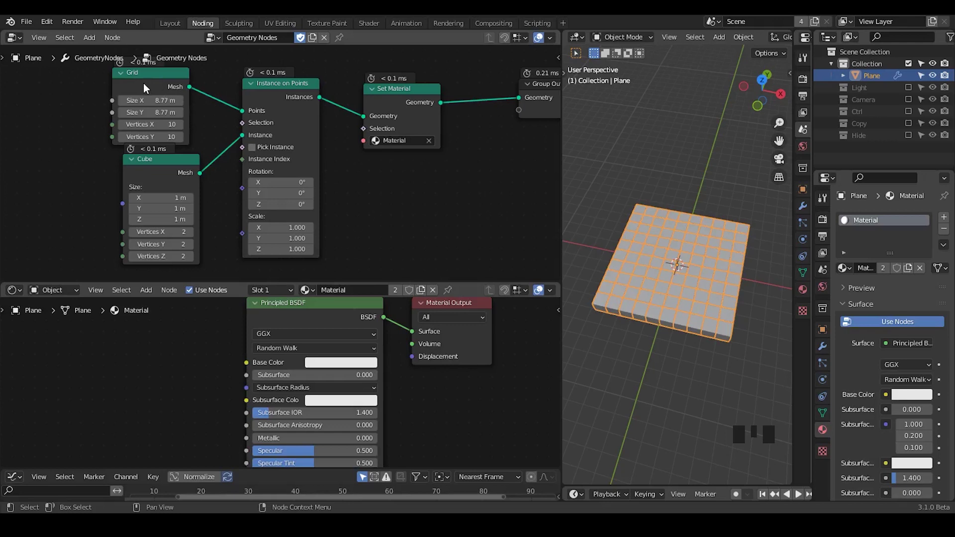
Select the Set Material node and switch the viewport to Material Preview shading
drag(143, 82, 148, 82)
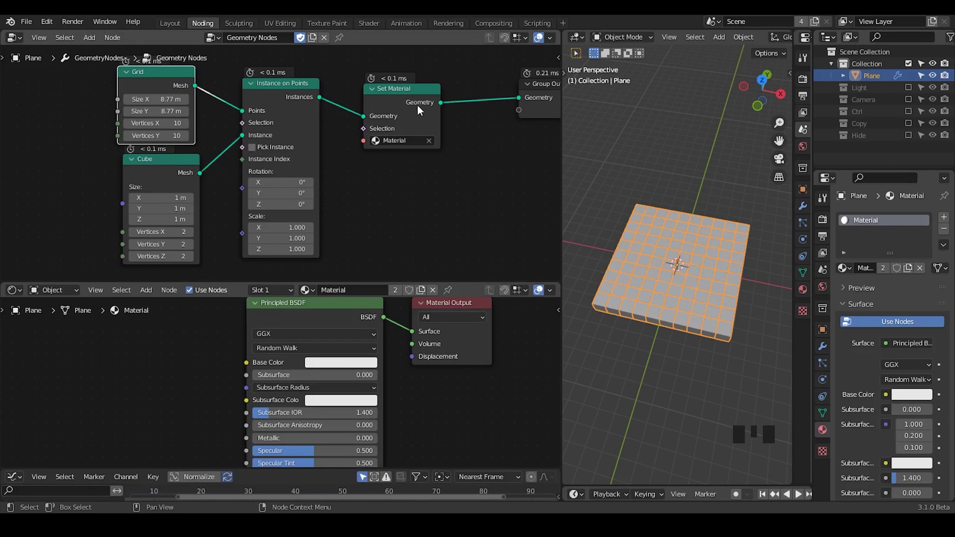
drag(417, 106, 418, 103)
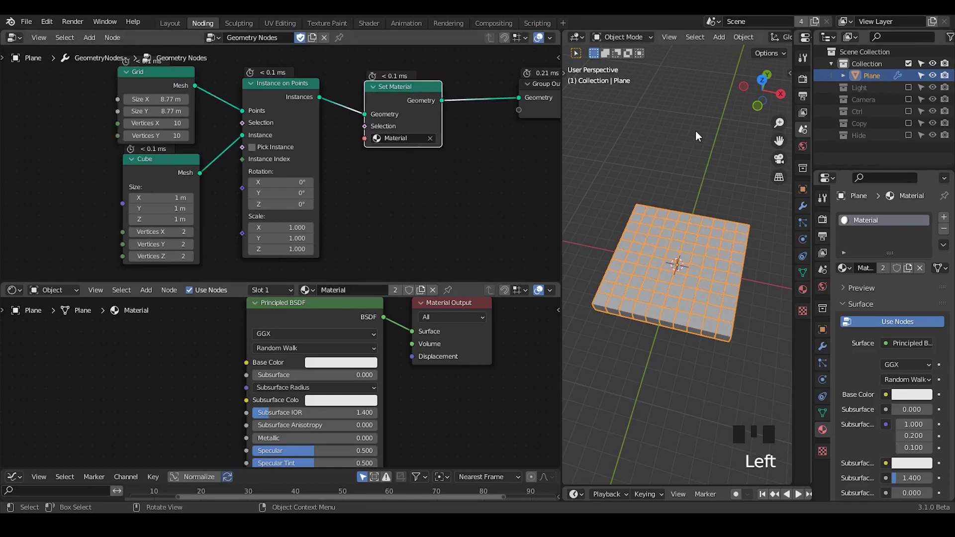
key(z)
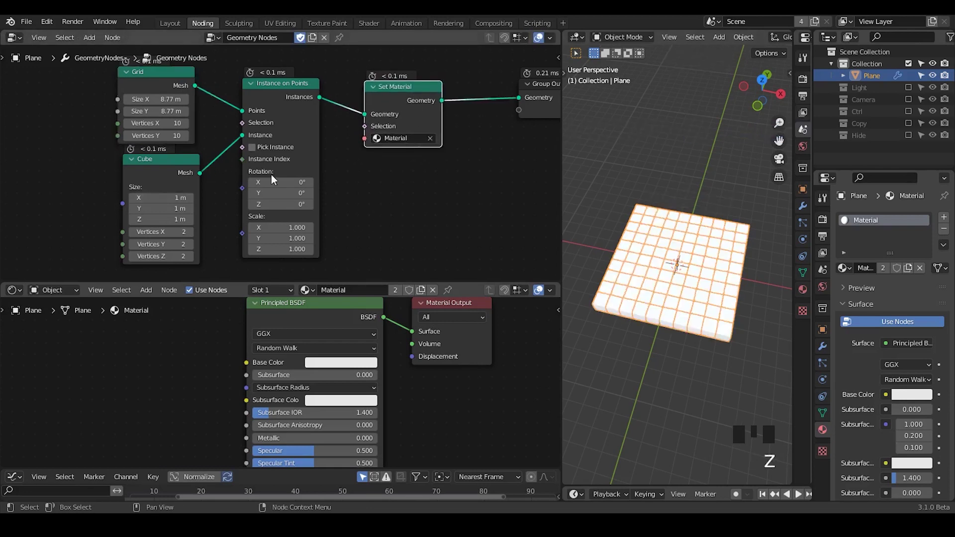
Set the material Base Color to a near-white warm tint (H 0.031, S 0.079, V 0.8)
click(361, 362)
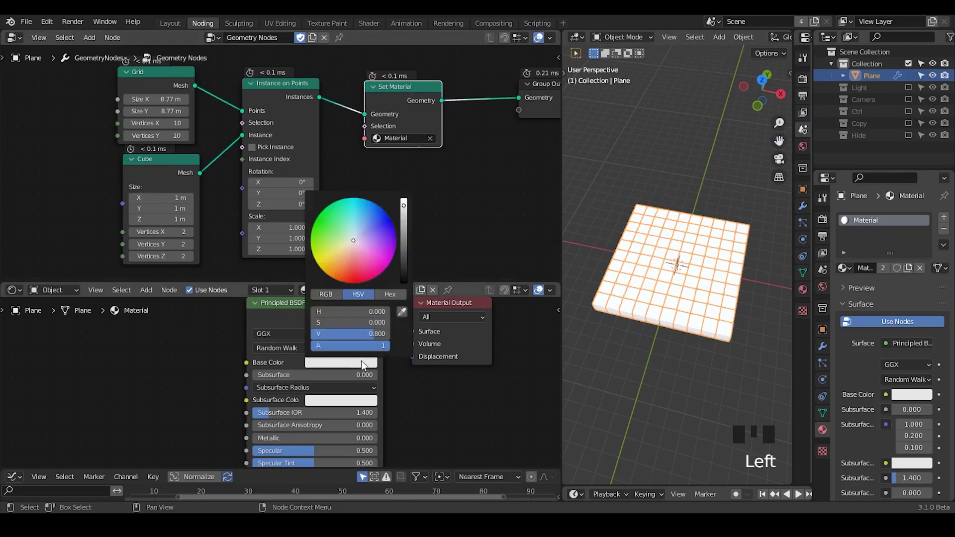
mouse_move(354, 239)
mouse_down()
mouse_move(346, 251)
mouse_move(366, 251)
mouse_move(357, 226)
mouse_move(367, 252)
mouse_move(356, 230)
mouse_move(344, 249)
mouse_move(354, 226)
mouse_move(353, 242)
mouse_up()
click(494, 142)
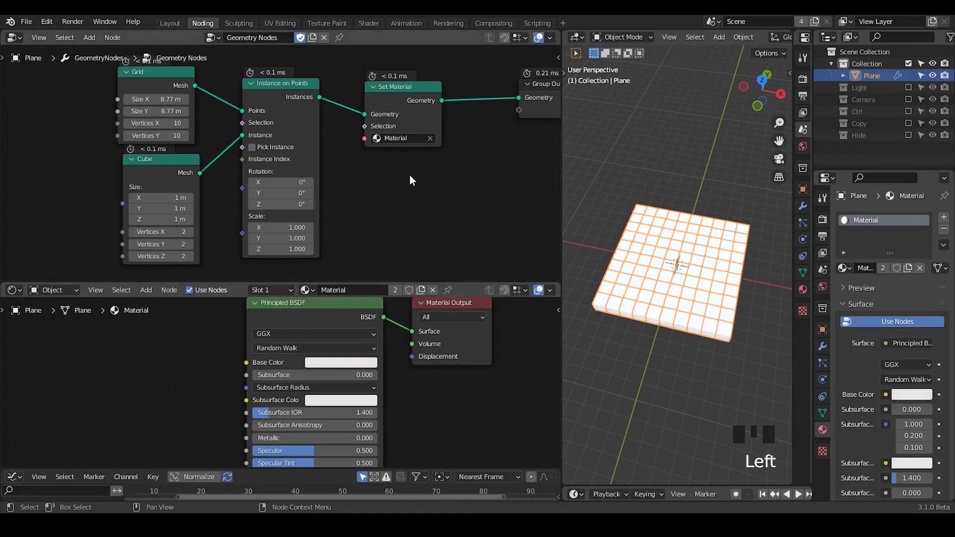
Add an Object Info node and link its Random output to the Principled BSDF Base Color
drag(384, 282, 387, 219)
middle_drag(196, 316, 212, 300)
key(ctrl+a)
text(object)
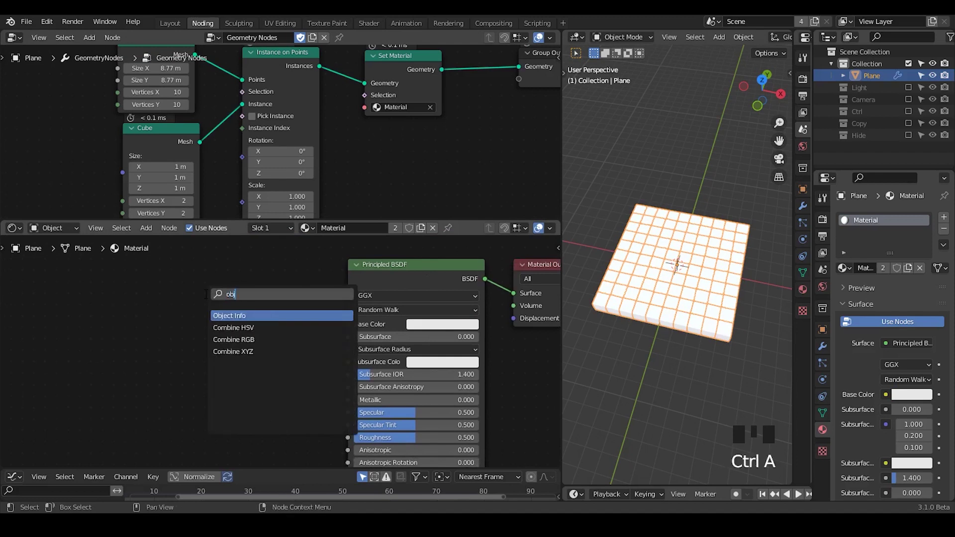
key(Return)
click(142, 279)
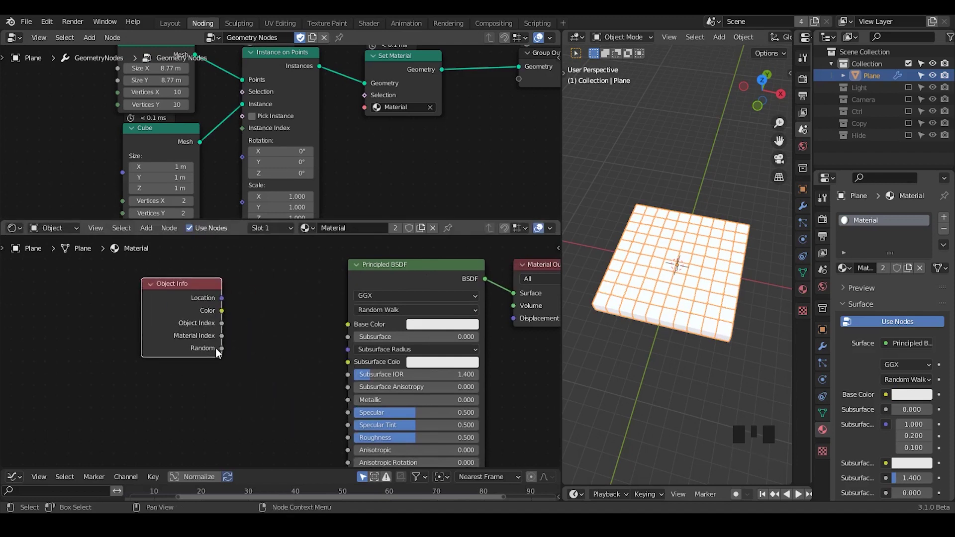
drag(220, 350, 345, 324)
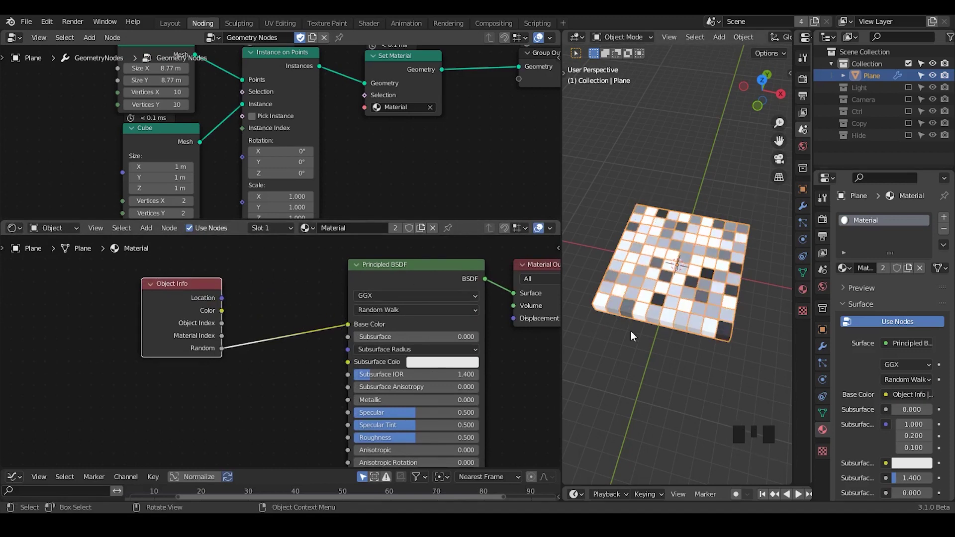
drag(181, 319, 146, 322)
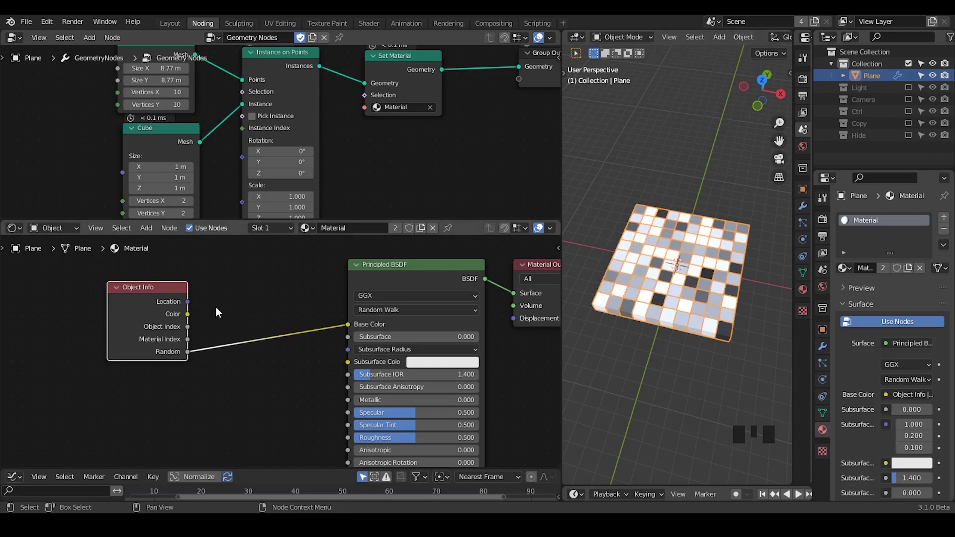
Insert a White Noise Texture on the Random link and feed its Color into Base Color
key(ctrl+a)
text(white)
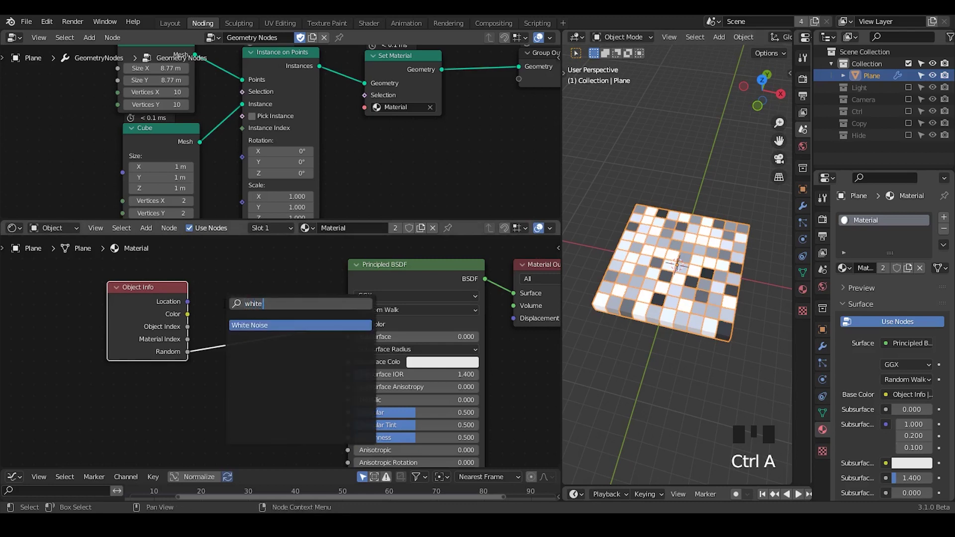
key(Return)
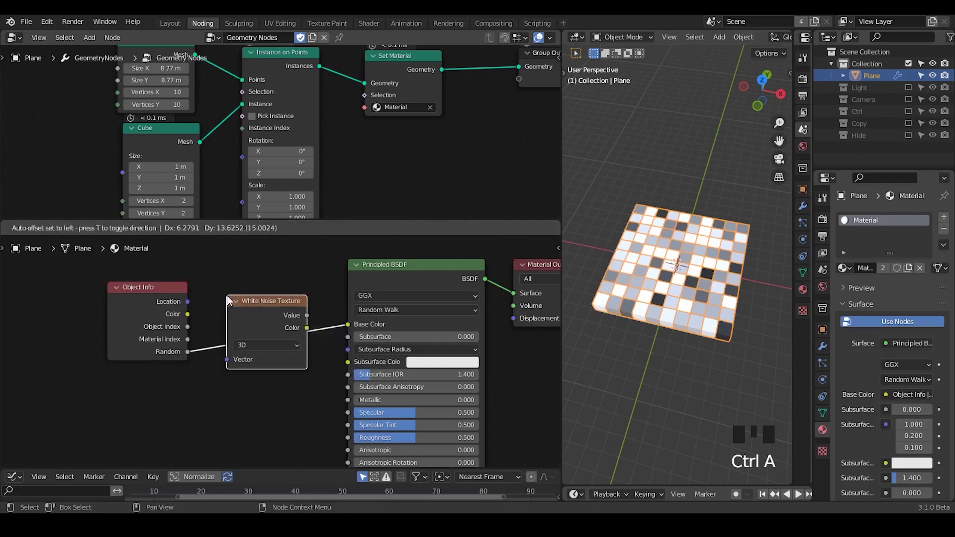
click(225, 296)
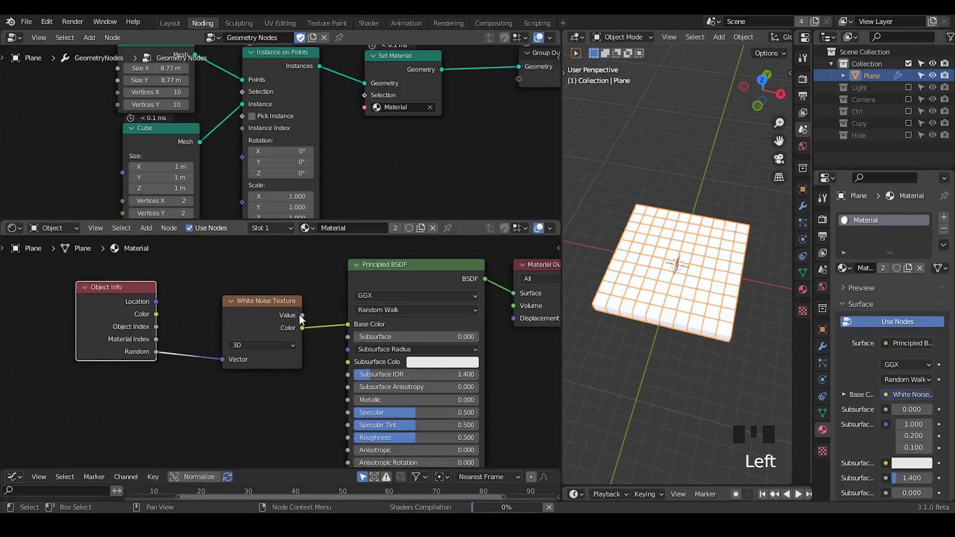
mouse_move(301, 315)
mouse_down()
mouse_move(338, 321)
mouse_move(308, 305)
mouse_up()
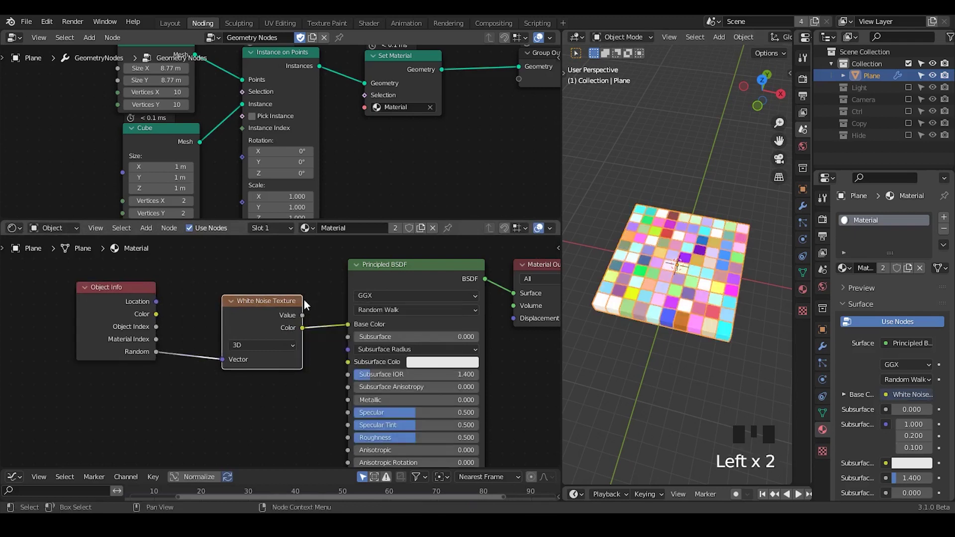
Insert a Math Add node after Random and set its value to 1.900
key(ctrl+a)
text(v)
key(BackSpace)
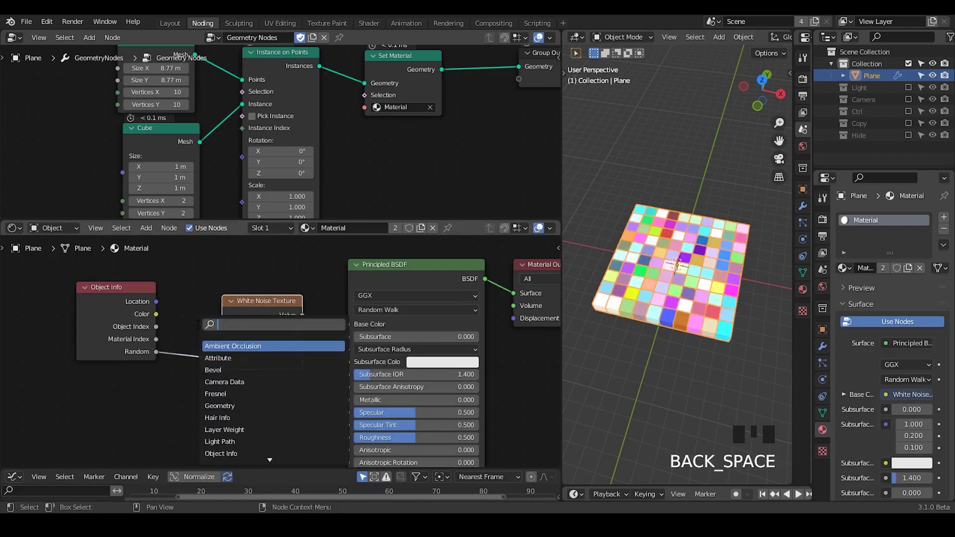
key(BackSpace)
click(209, 346)
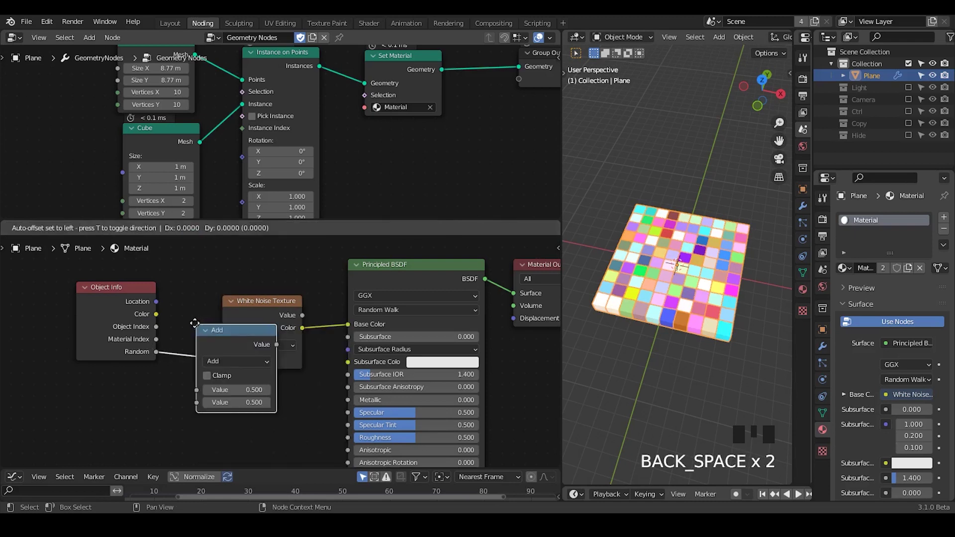
click(188, 348)
middle_drag(137, 396, 167, 377)
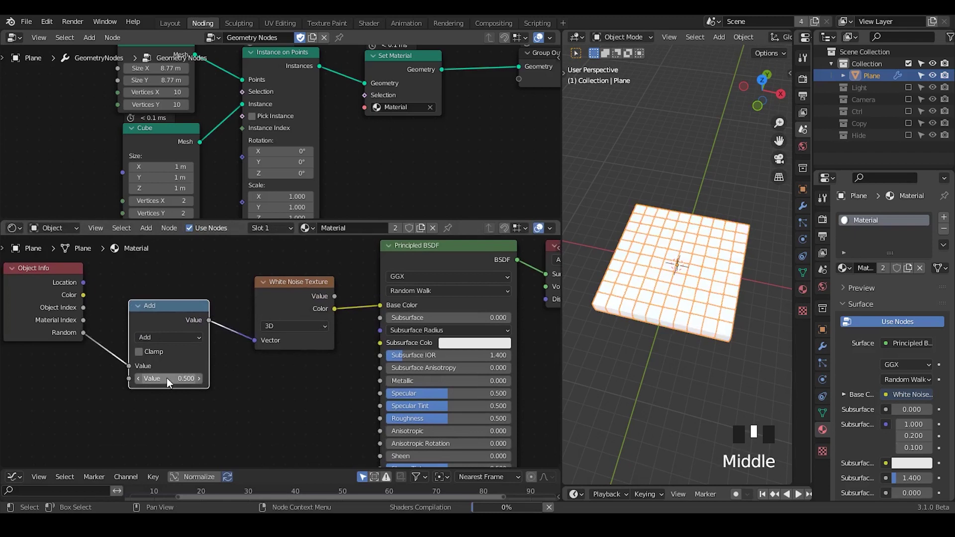
drag(165, 376, 219, 377)
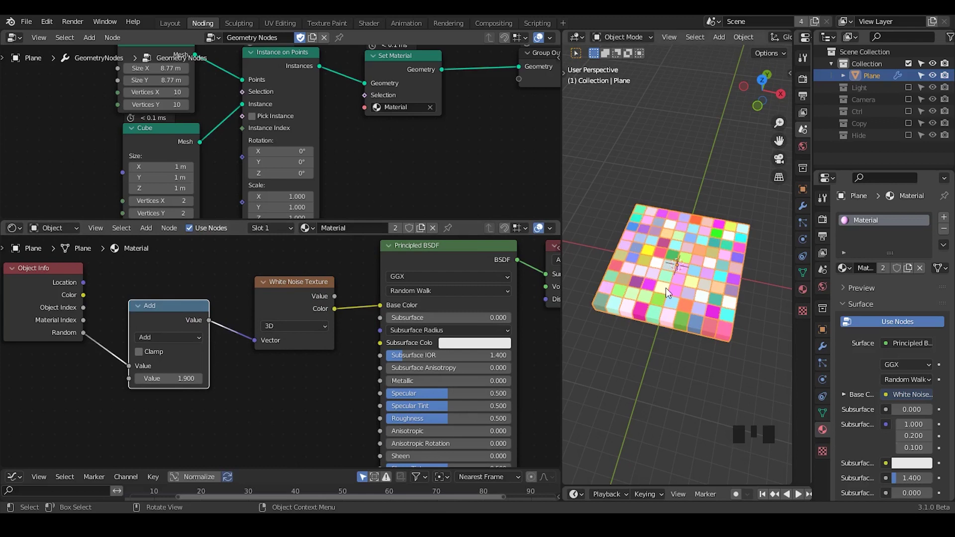
key(shift+ctrl+alt+q)
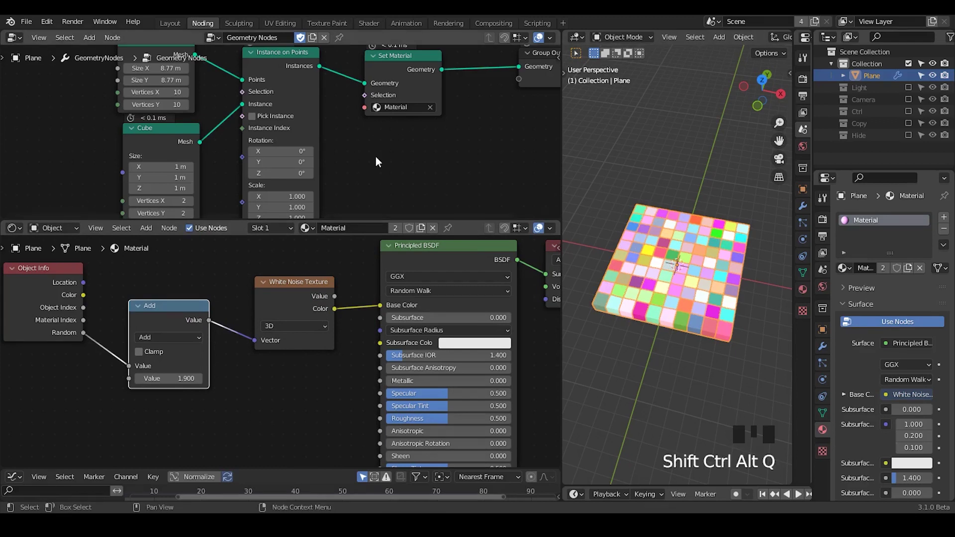
Insert a Realize Instances node just before the Group Output
middle_drag(386, 149, 262, 89)
mouse_move(247, 89)
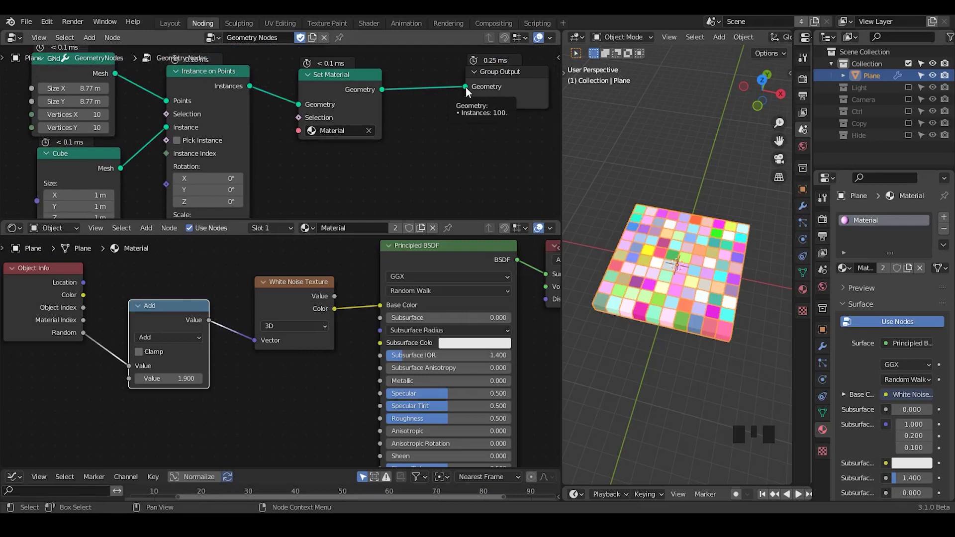
key(ctrl+a)
text(real)
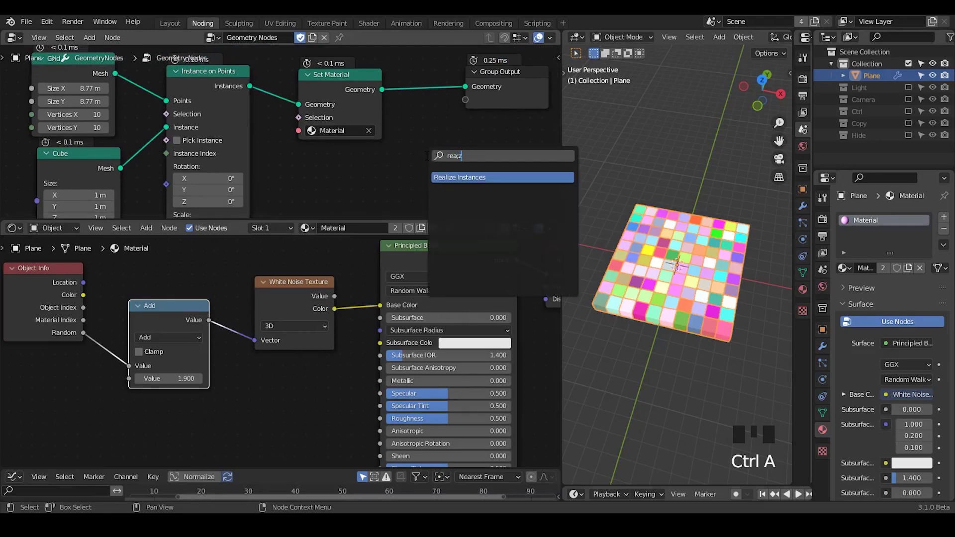
key(BackSpace)
text(li)
key(Return)
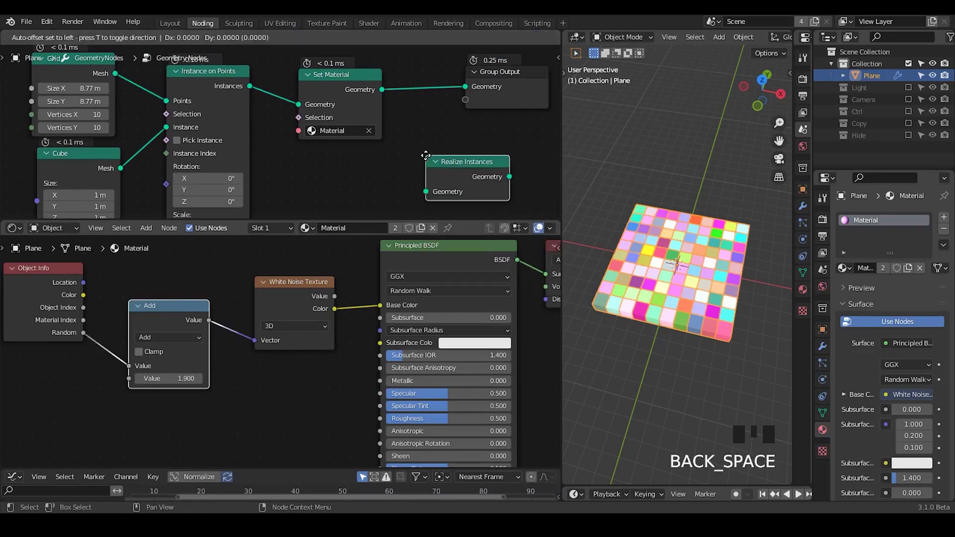
click(335, 70)
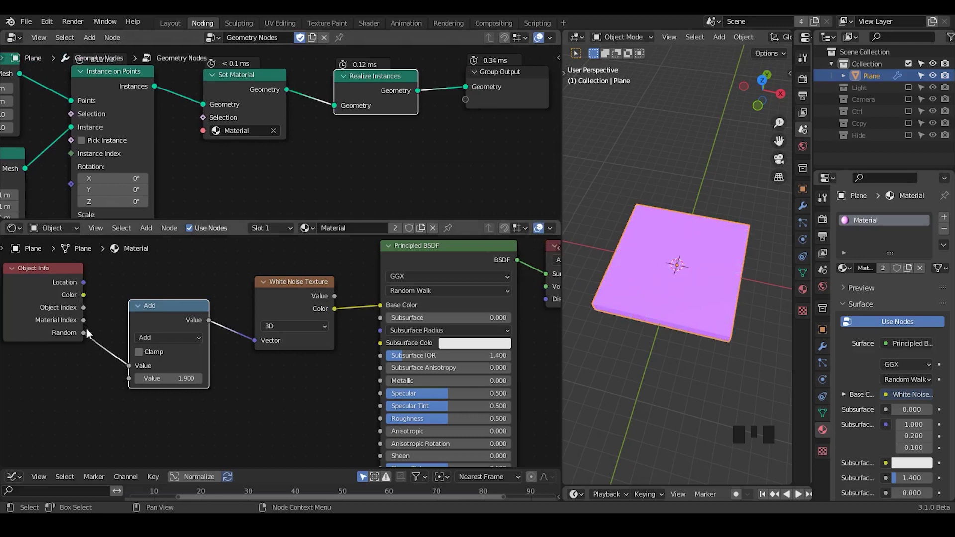
Reconnect Random, set the Add value to 5.200, and dissolve Realize Instances
drag(83, 333, 151, 278)
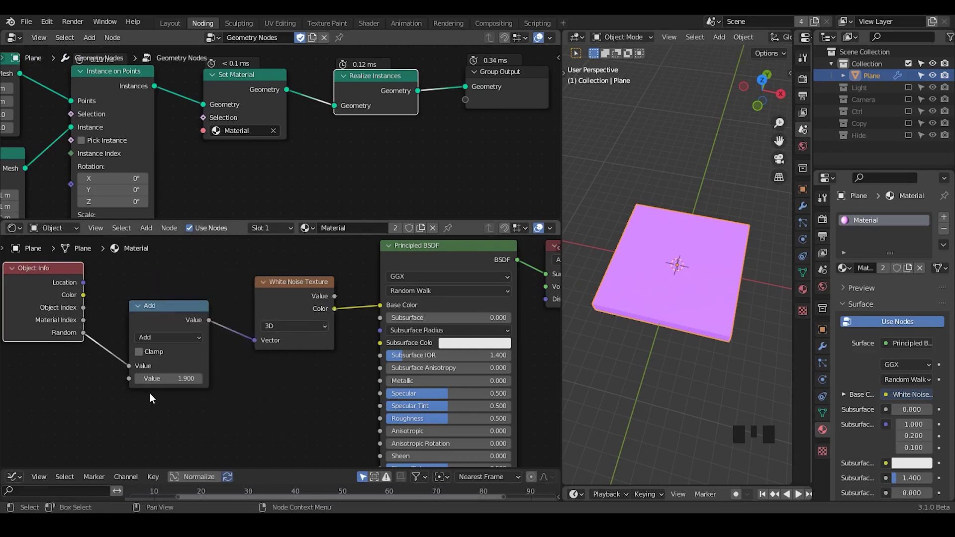
drag(170, 379, 209, 378)
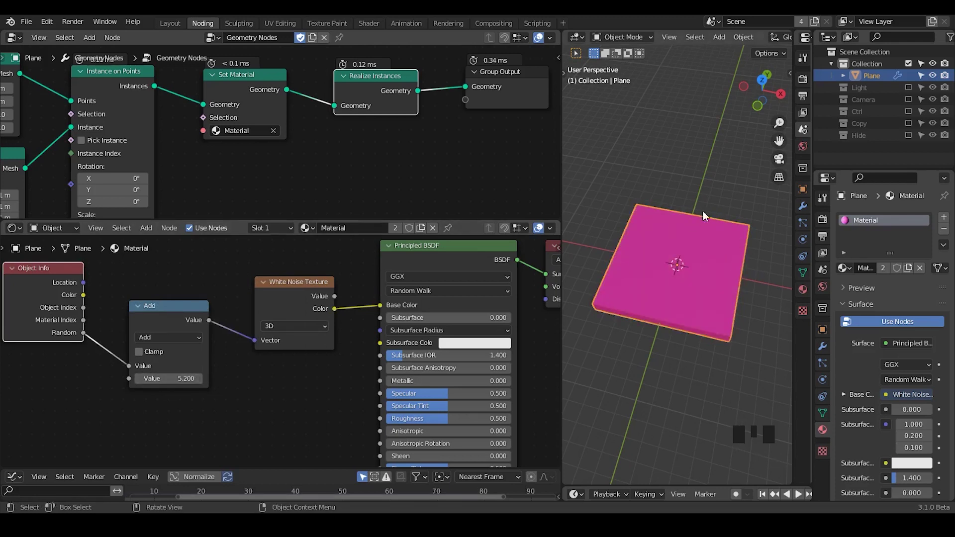
click(365, 82)
key(ctrl+x)
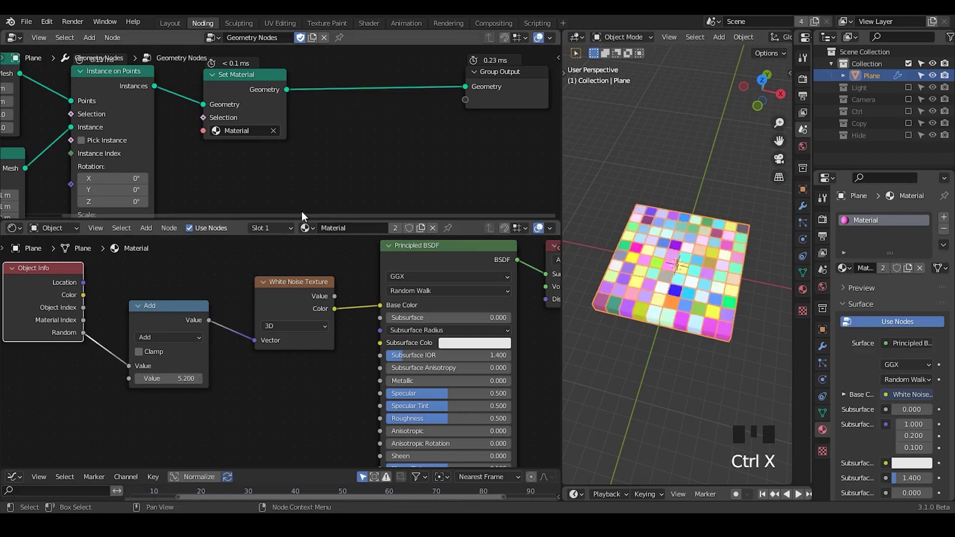
drag(301, 219, 302, 287)
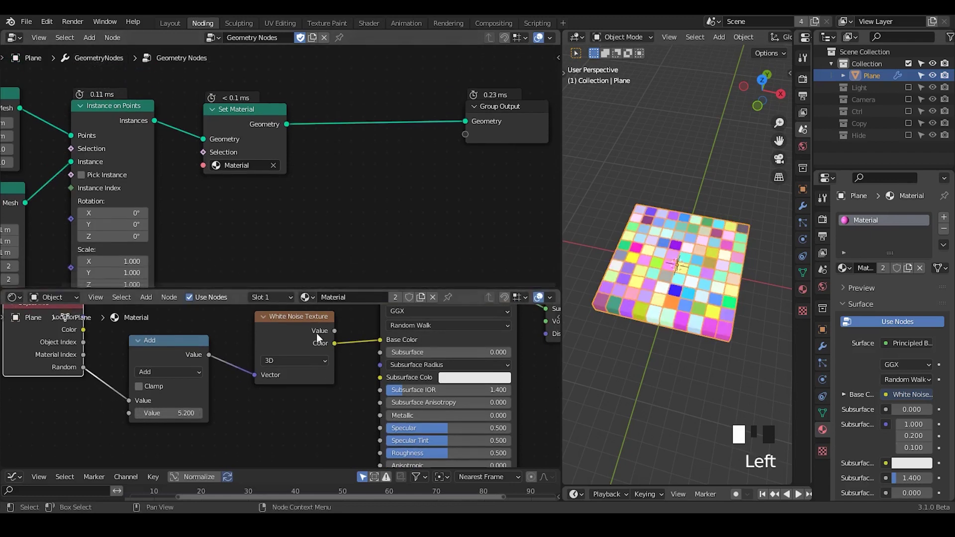
Delete the random-colour shader nodes and nudge Set Material up and right
drag(353, 318, 28, 411)
key(x)
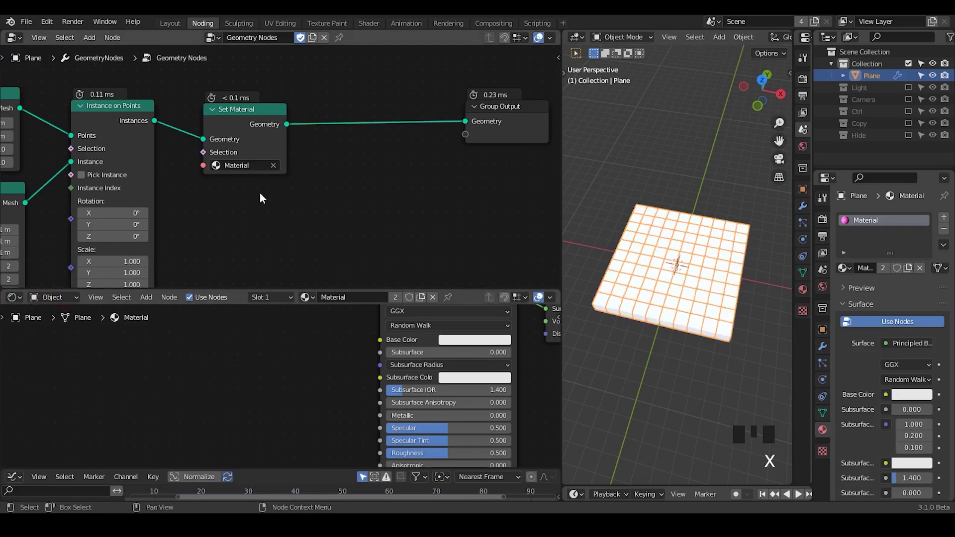
middle_drag(260, 192, 301, 190)
drag(284, 113, 291, 103)
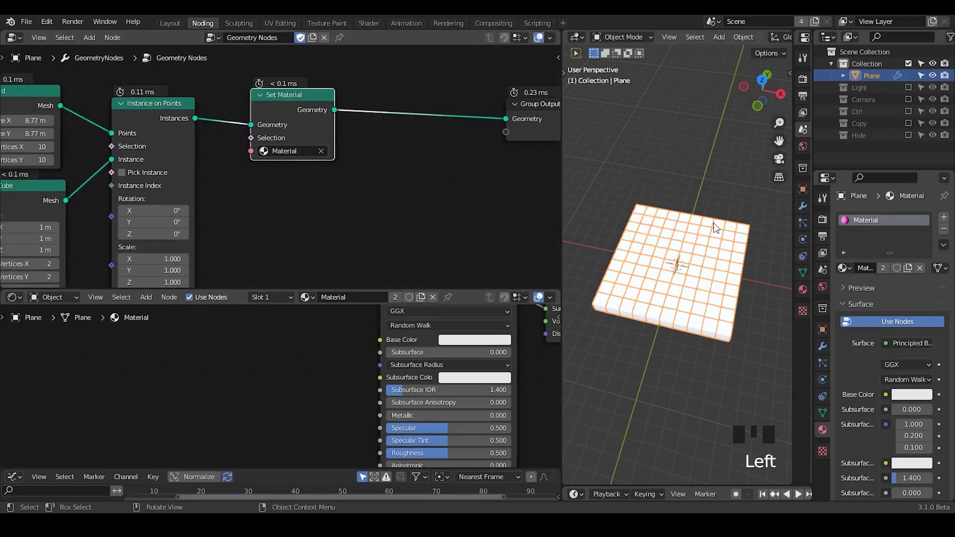
Sketch an annotation circle over the plate
key(d)
mouse_move(689, 215)
mouse_down()
mouse_move(652, 224)
mouse_move(624, 246)
mouse_move(627, 285)
mouse_move(665, 307)
mouse_move(700, 302)
mouse_move(718, 247)
mouse_move(687, 217)
mouse_up()
key(d)
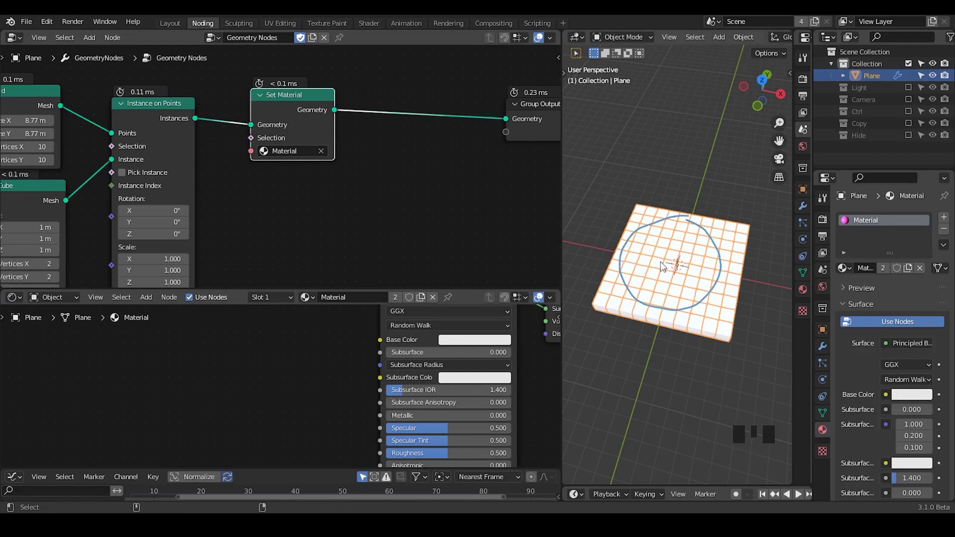
key(shift+ctrl+alt+q)
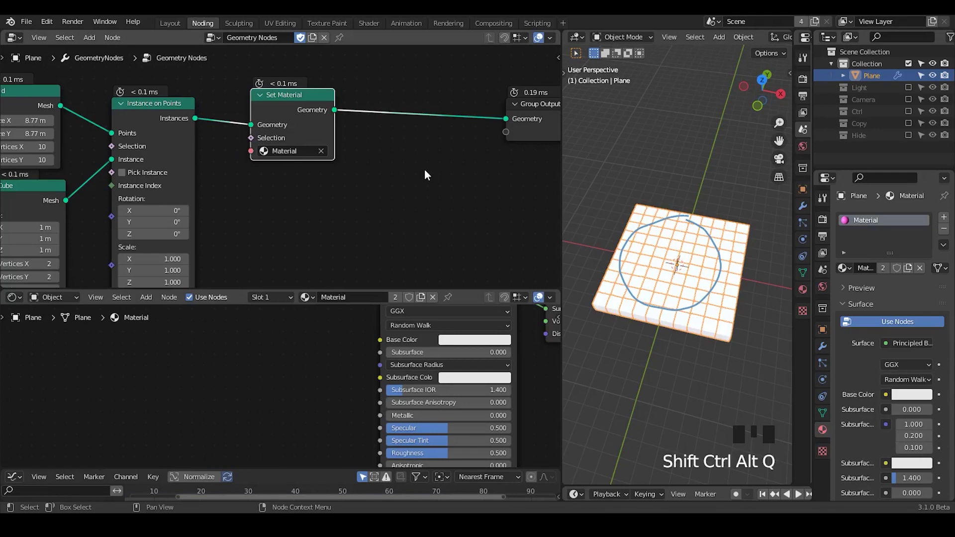
Move Set Material further right and slide Grid, Cube and Instance on Points left
drag(291, 107, 357, 98)
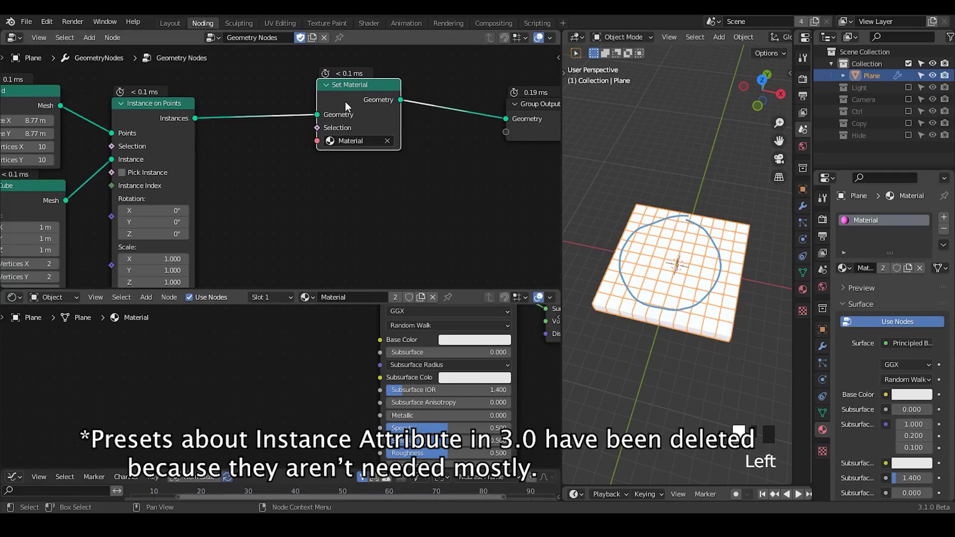
middle_drag(234, 156, 263, 144)
click(209, 126)
key(l)
key(g)
click(233, 162)
click(223, 169)
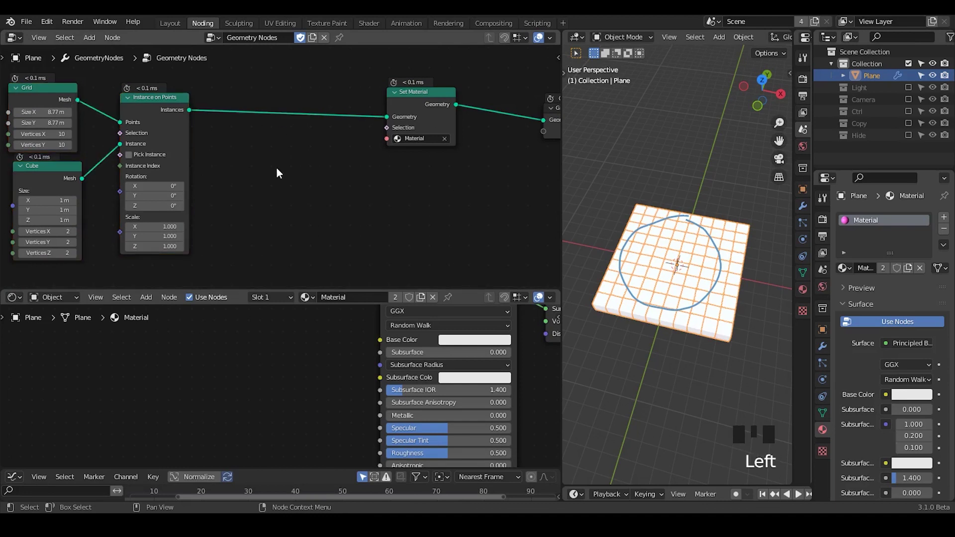
Insert a Capture Attribute node before Set Material, capturing on the Instance domain
key(ctrl+a)
text(cap)
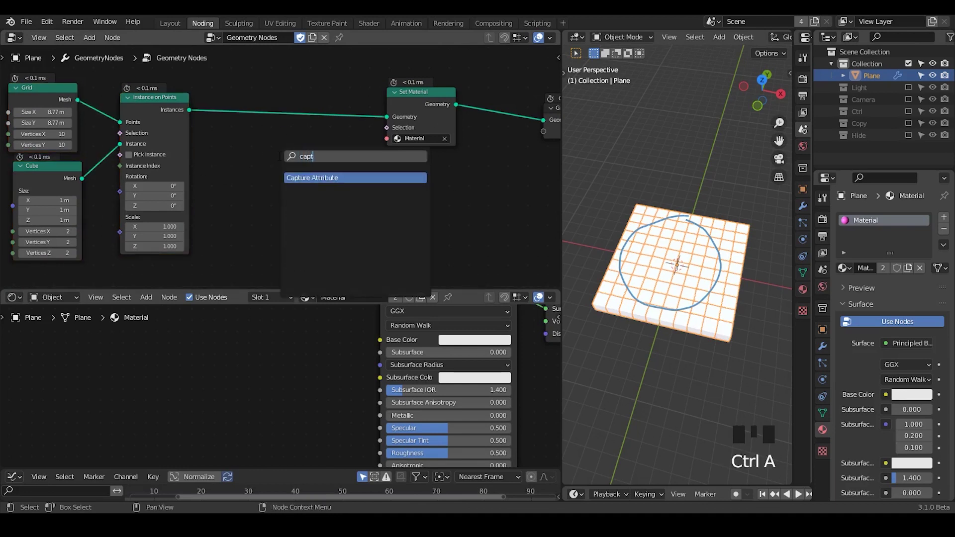
key(Return)
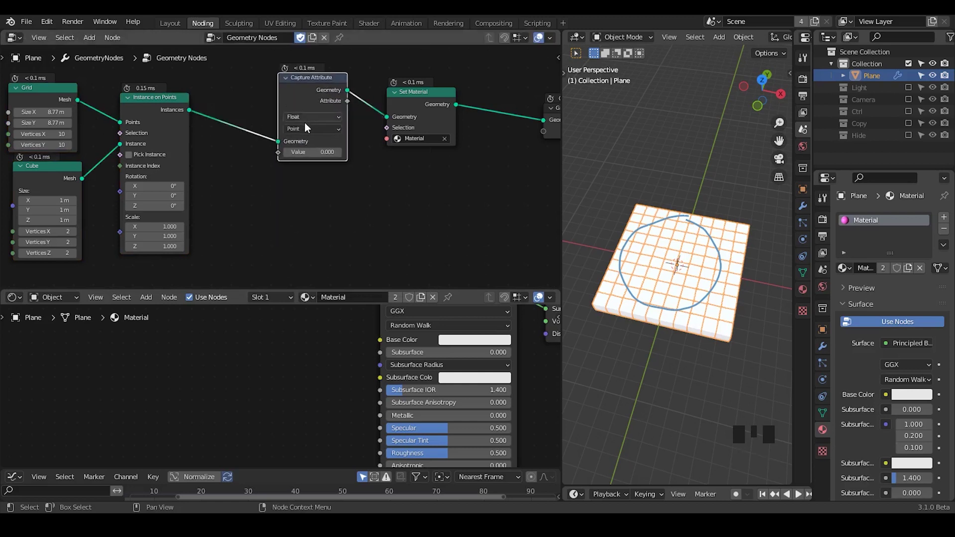
click(303, 118)
click(308, 129)
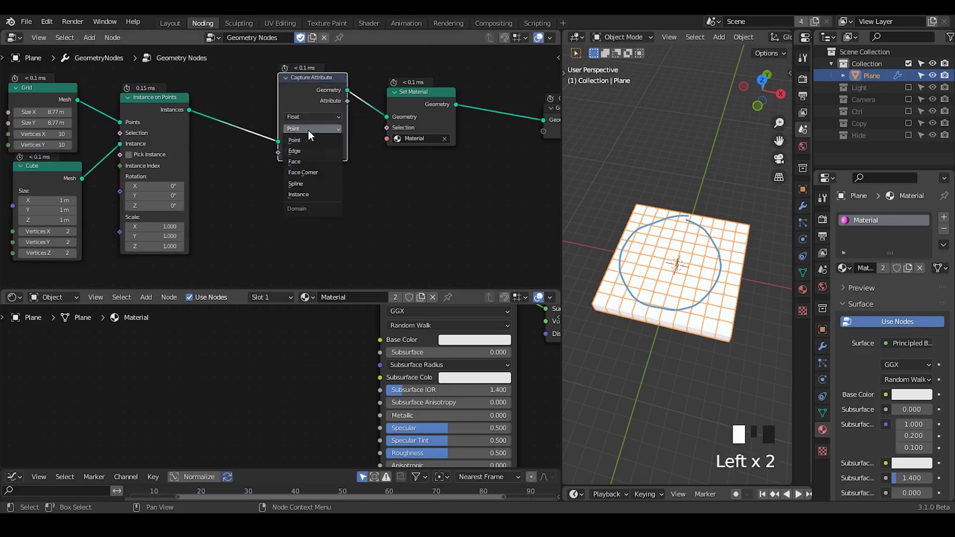
click(315, 195)
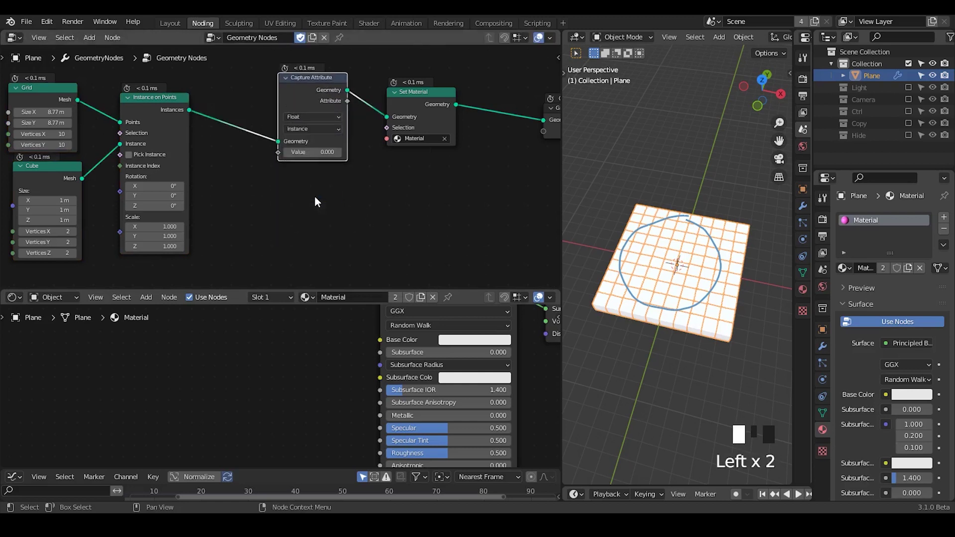
click(310, 128)
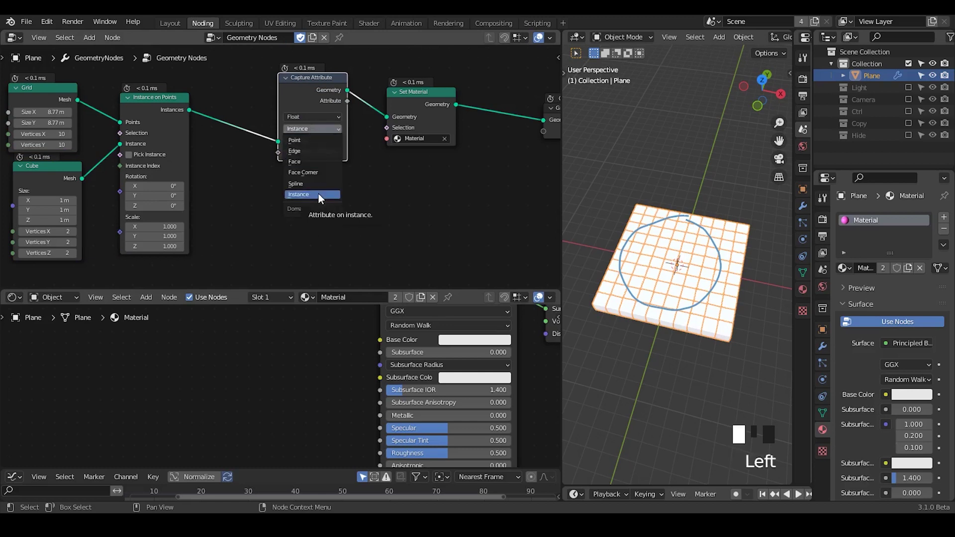
middle_drag(324, 192, 356, 175)
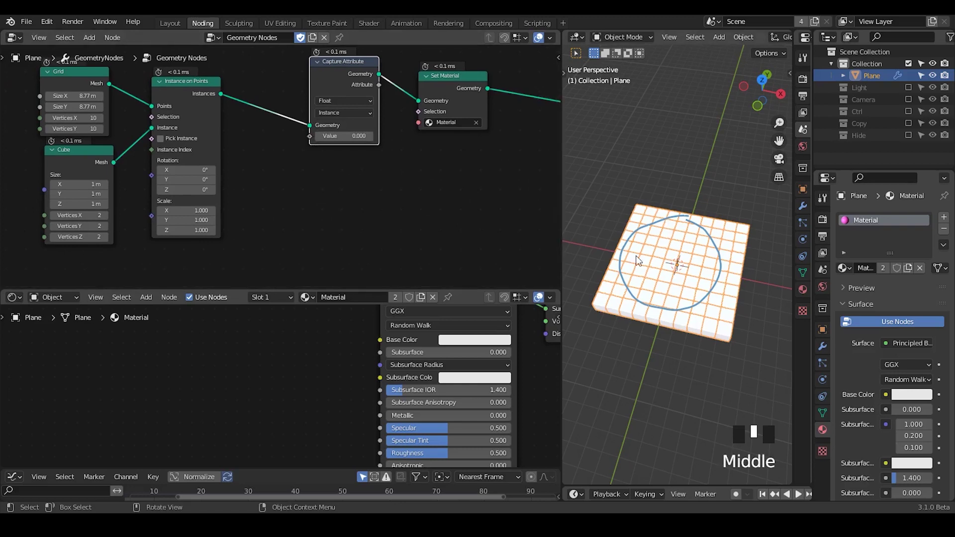
Add a Geometry Proximity node below Capture Attribute
key(ctrl+a)
text(geo)
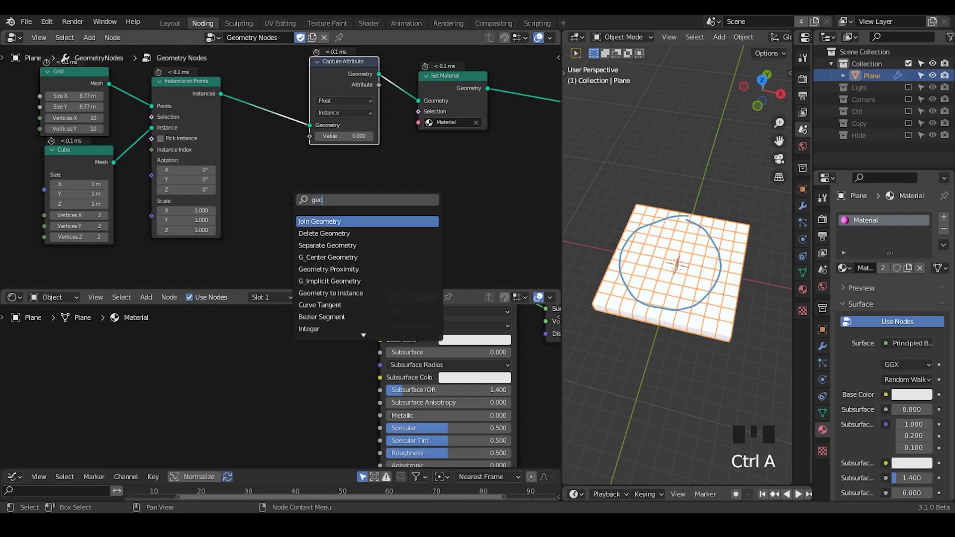
text(metry proxi)
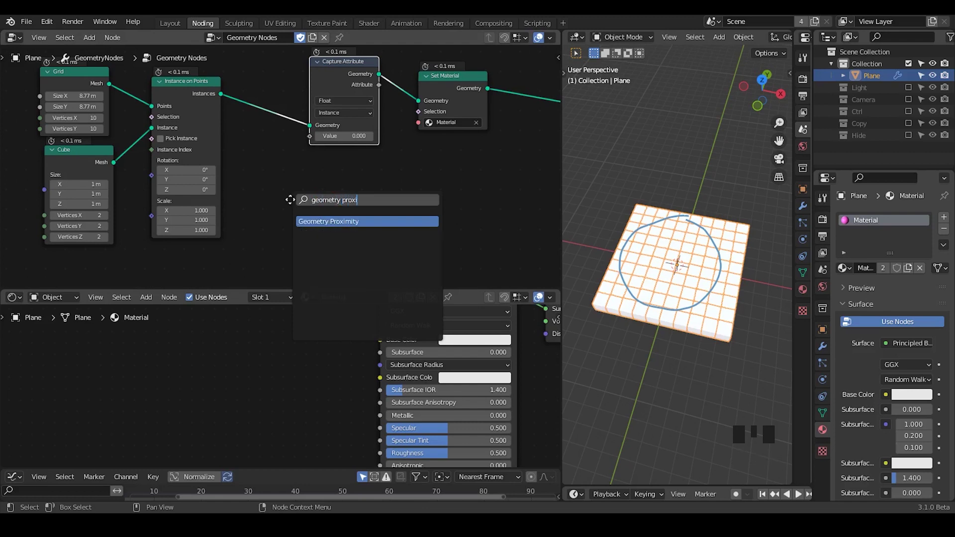
key(Return)
click(309, 167)
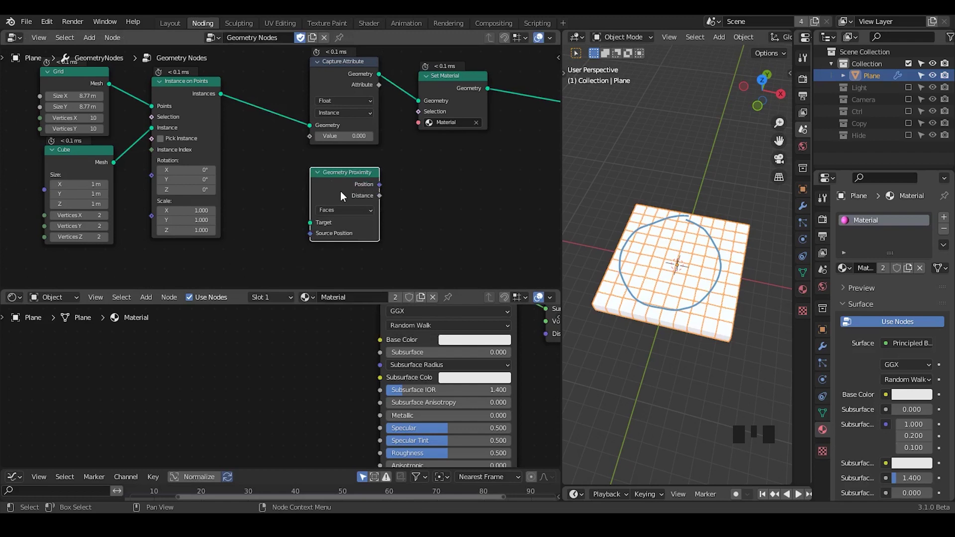
Replace the Geometry Proximity node with a G_Proximity Falloff group node
key(x)
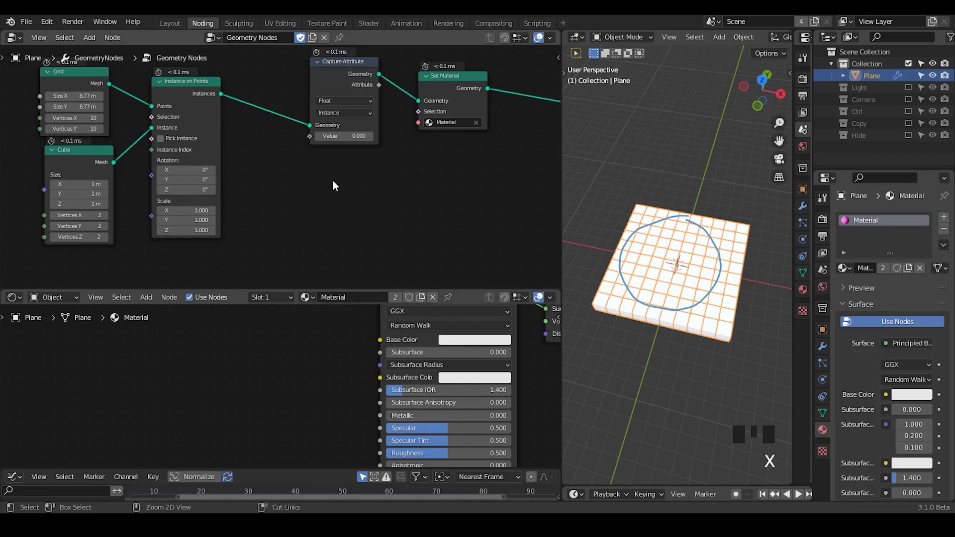
key(ctrl+a)
text(proxi)
key(Down)
key(Return)
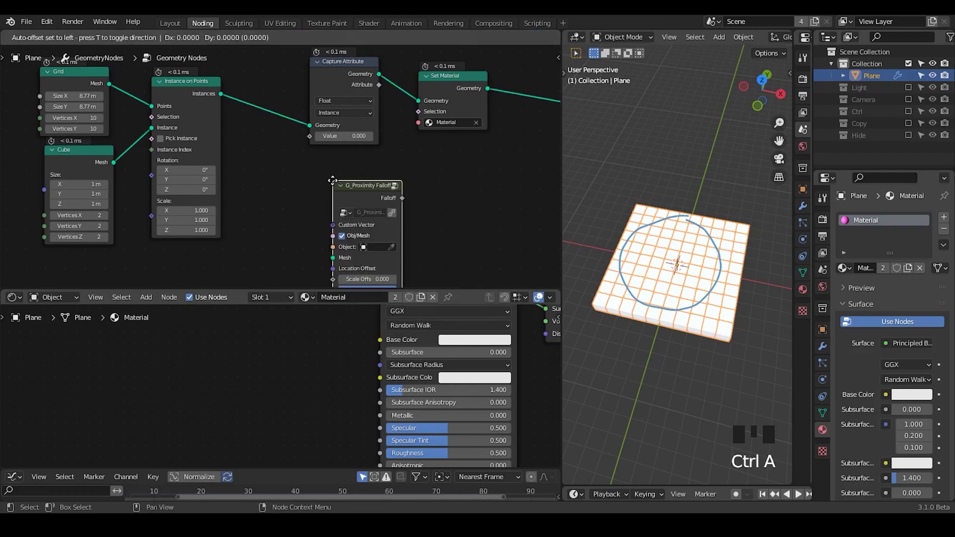
click(286, 184)
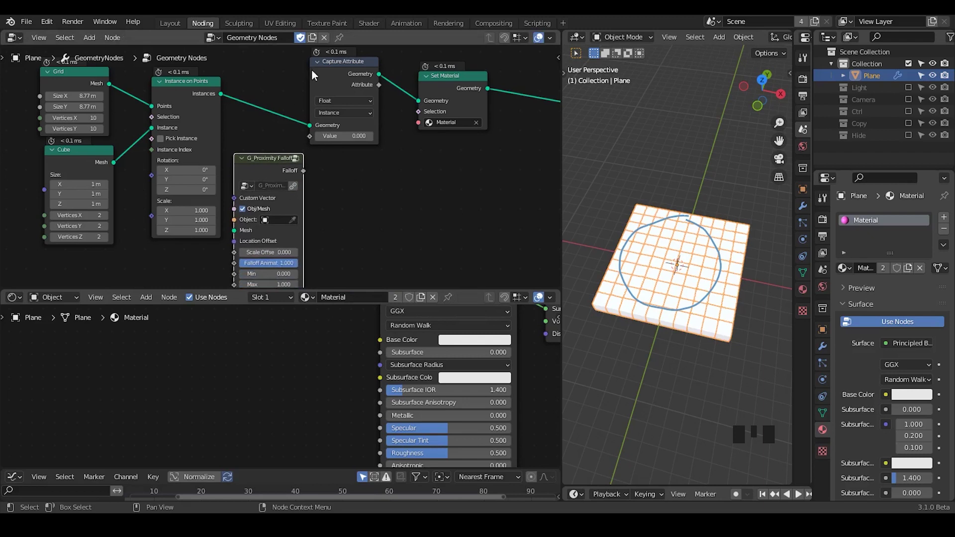
Link the G_Proximity Falloff output to Capture Attribute's Value input
drag(311, 73, 317, 67)
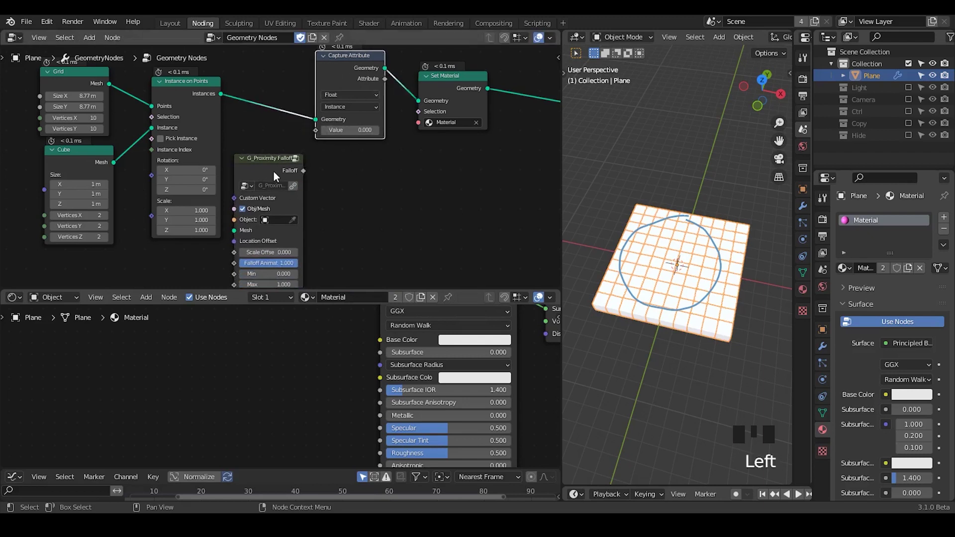
drag(273, 175, 261, 171)
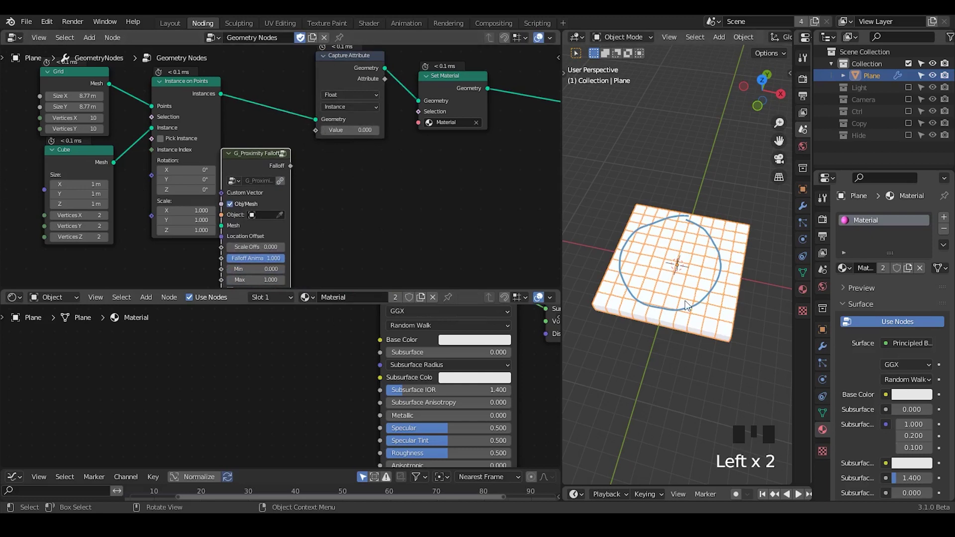
drag(291, 165, 313, 134)
drag(259, 162, 257, 148)
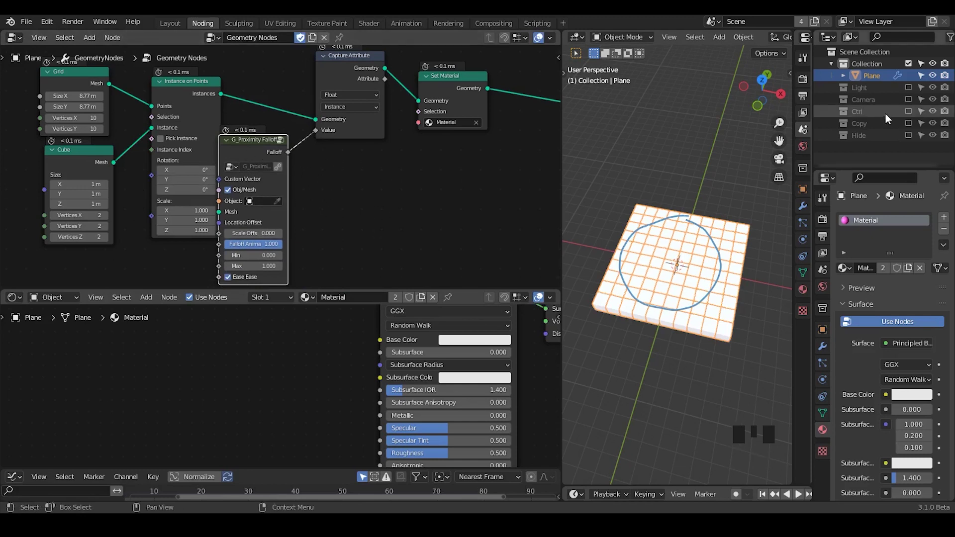
Pin the node tree, enable the Ctrl collection, and set Controller as the falloff object
click(339, 37)
click(909, 111)
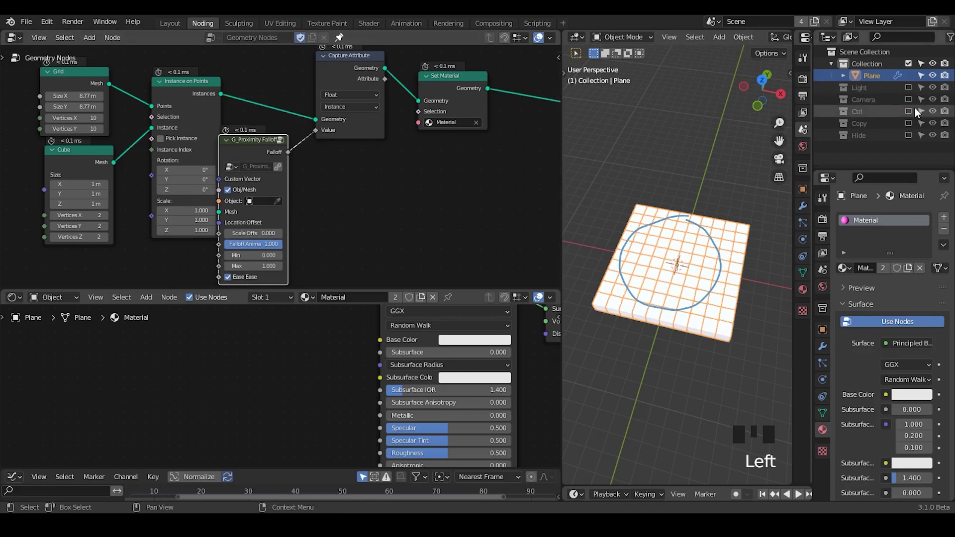
click(831, 111)
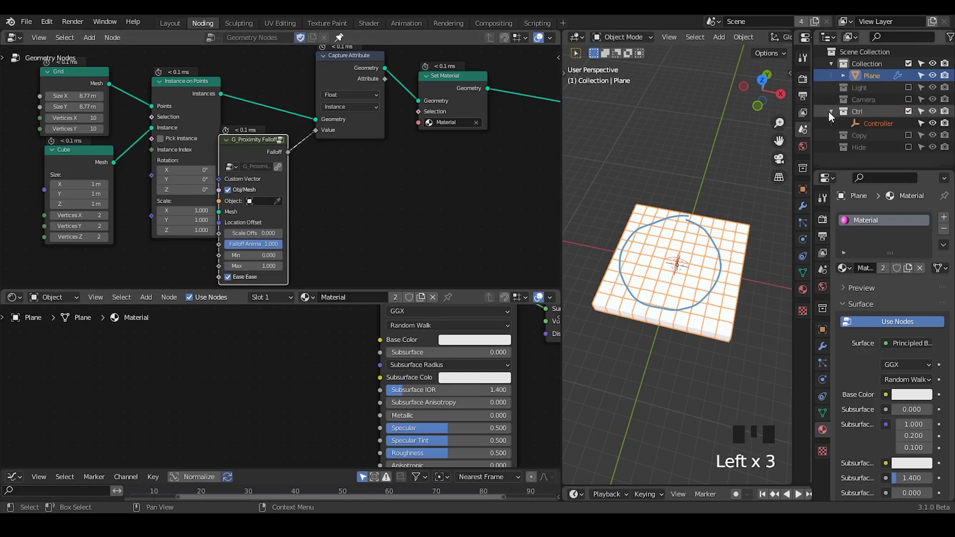
click(277, 201)
click(878, 123)
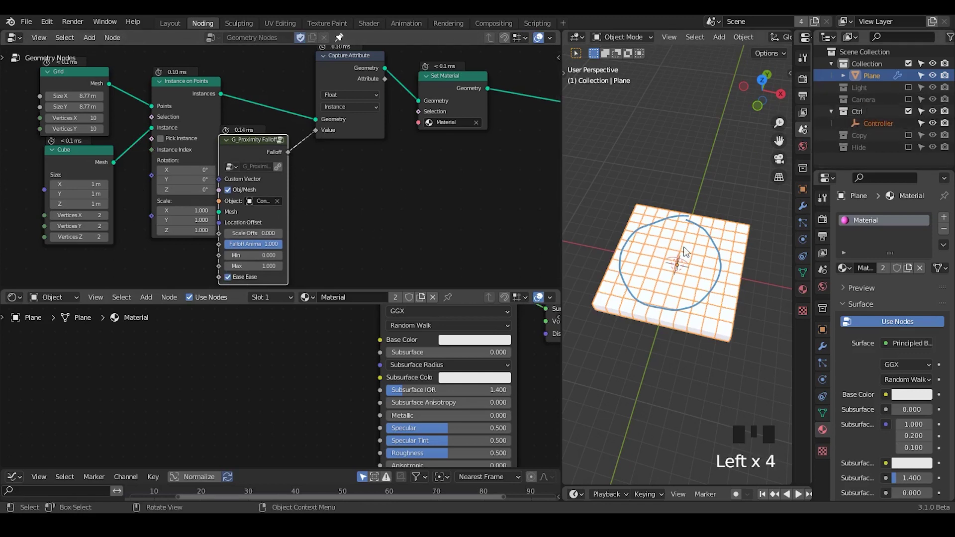
Scale the Controller object up to 4.4064
click(866, 124)
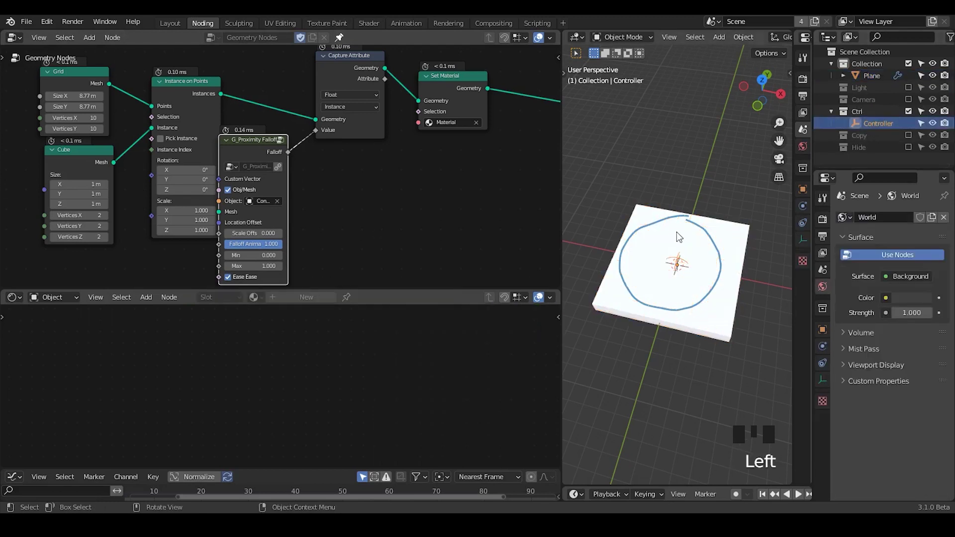
key(s)
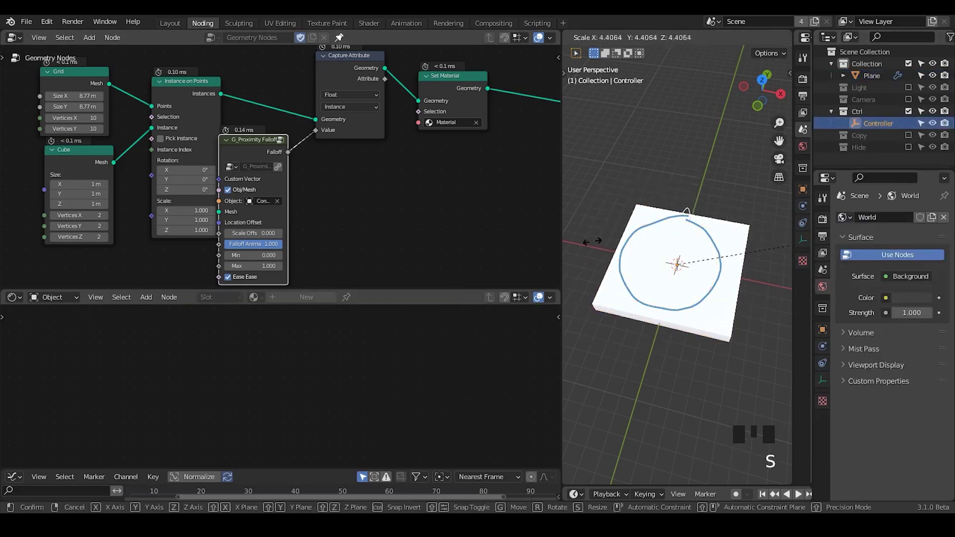
click(610, 236)
middle_drag(610, 235, 696, 221)
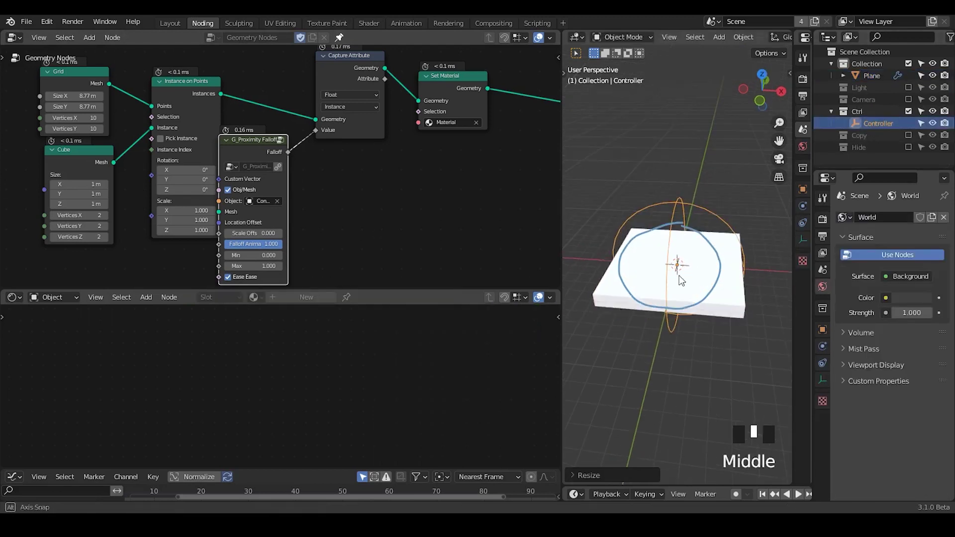
right_click(699, 220)
Connect Capture Attribute's Attribute to a new Group Output socket
middle_drag(385, 98, 295, 108)
drag(294, 87, 485, 124)
drag(367, 112, 387, 91)
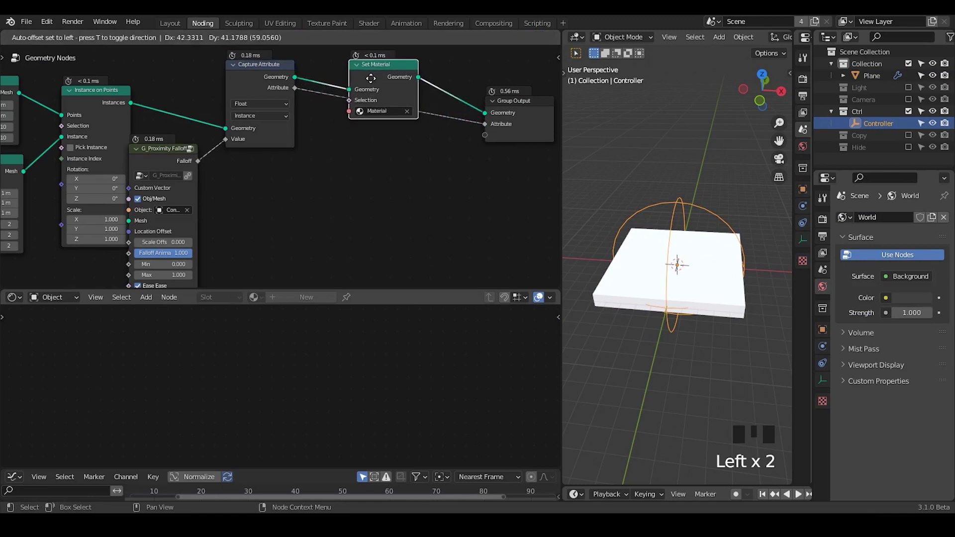
Name the Plane modifier's output attribute "C"
click(822, 330)
click(860, 80)
click(822, 347)
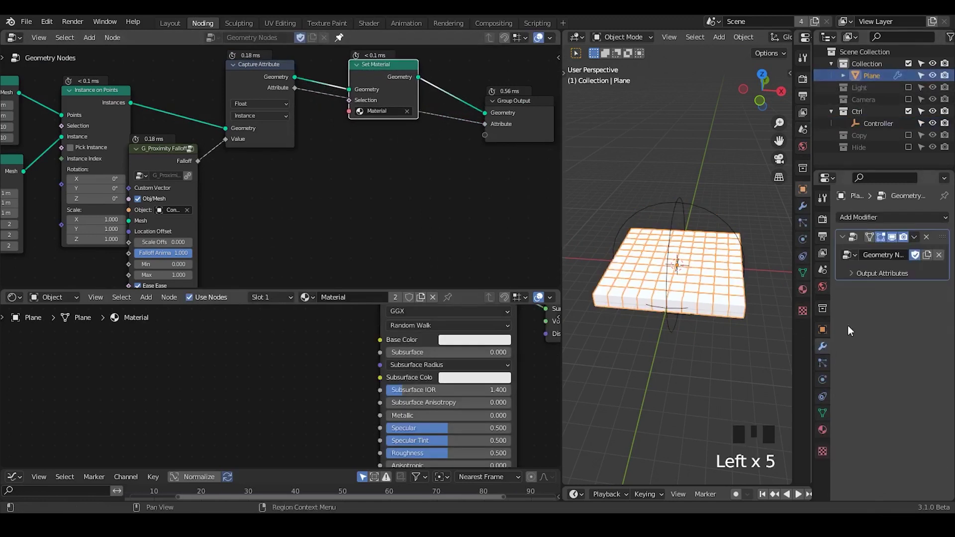
click(876, 273)
click(904, 291)
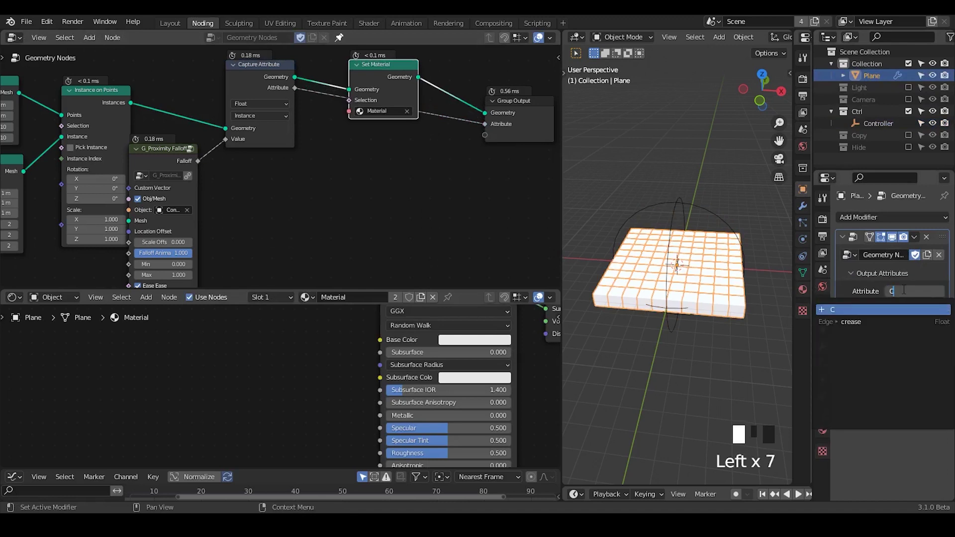
text(C)
key(Return)
Add an Attribute node named C and link its Color to the Base Color
key(ctrl+a)
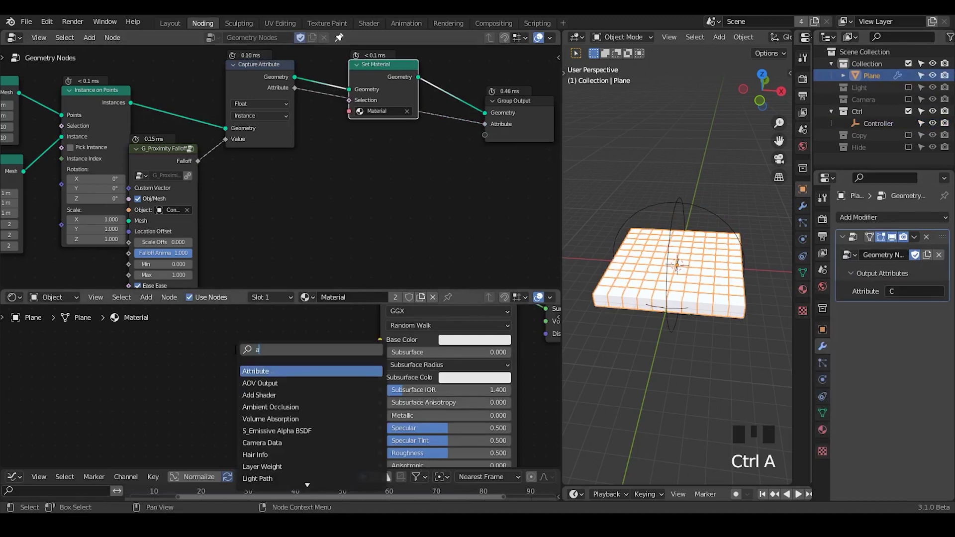
text(attribute)
key(Return)
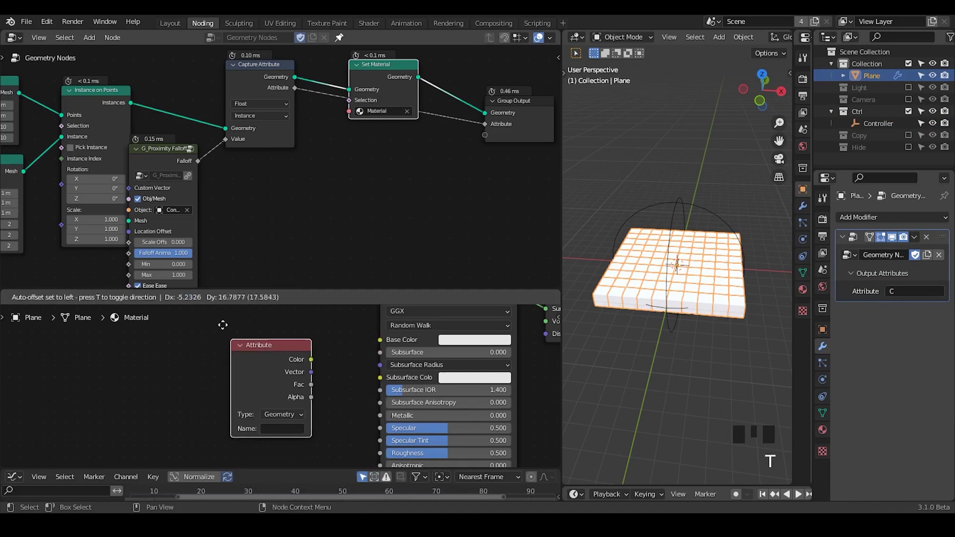
click(222, 324)
click(280, 412)
text(C)
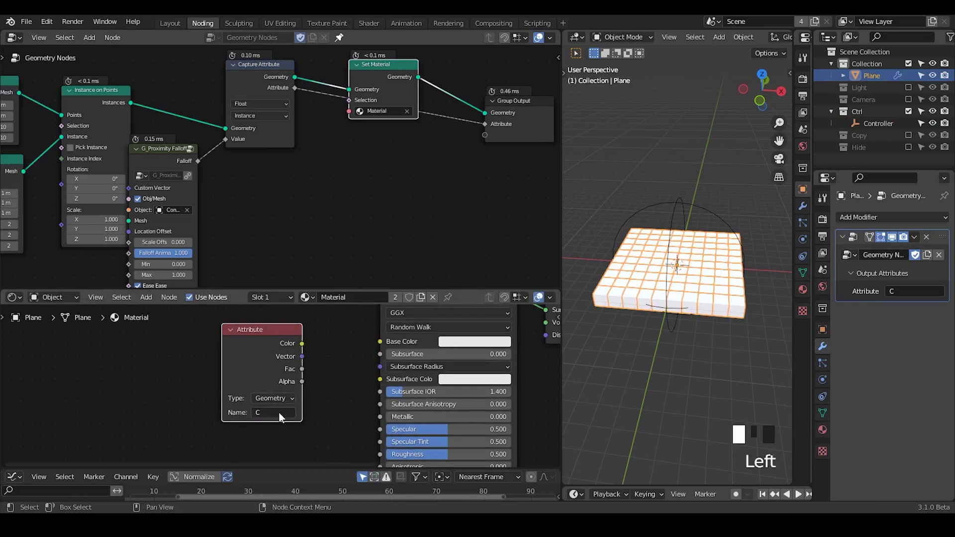
drag(302, 344, 393, 361)
middle_drag(311, 368, 391, 214)
drag(269, 406, 348, 404)
middle_drag(677, 229, 614, 318)
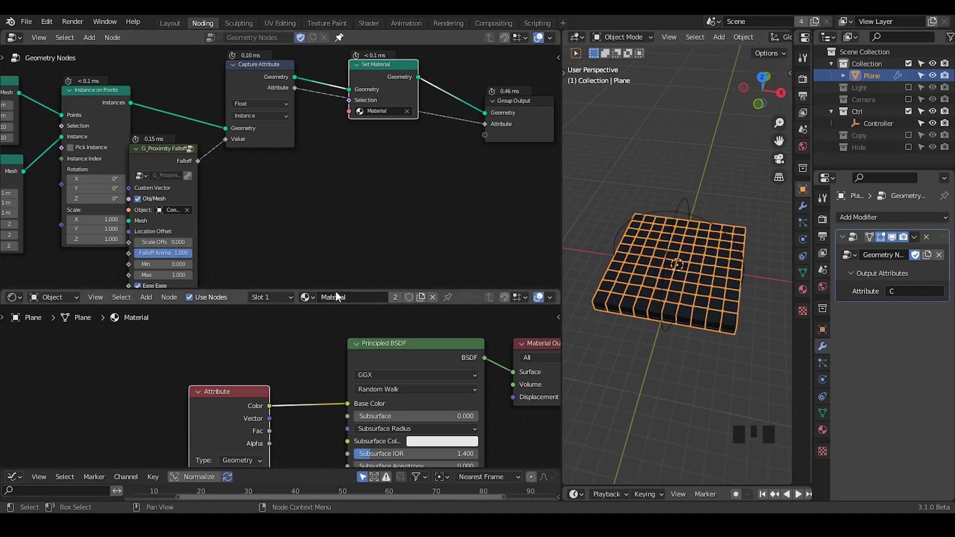
middle_drag(325, 360, 333, 348)
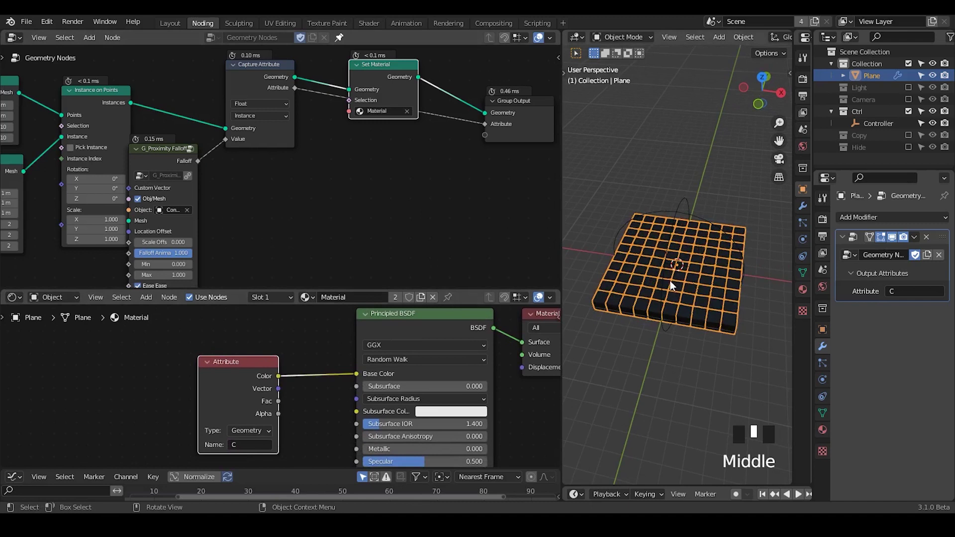
middle_drag(695, 288, 713, 207)
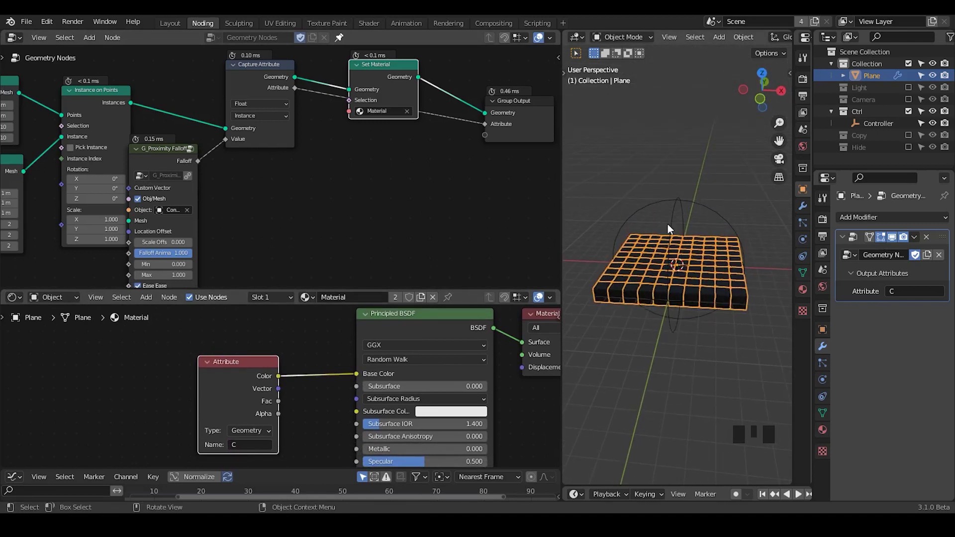
click(690, 204)
key(g)
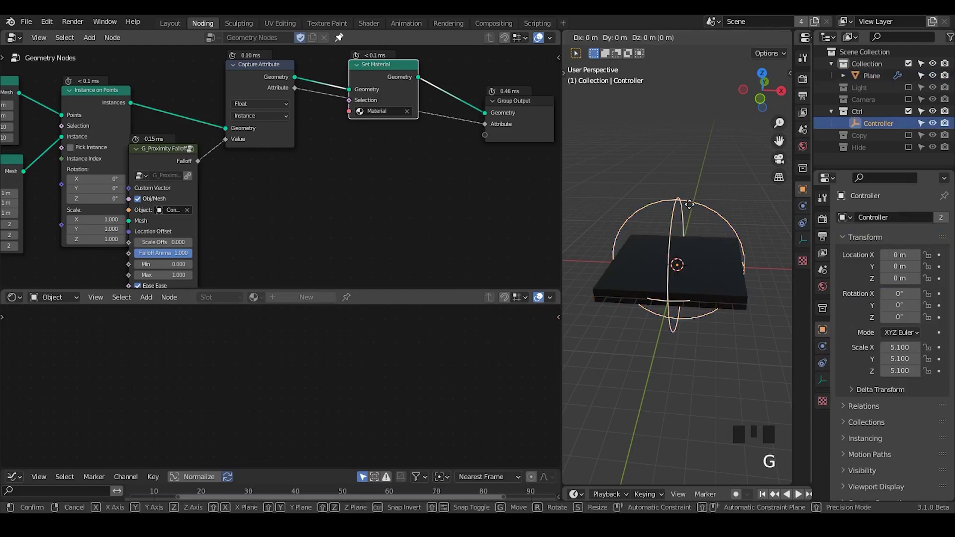
click(706, 257)
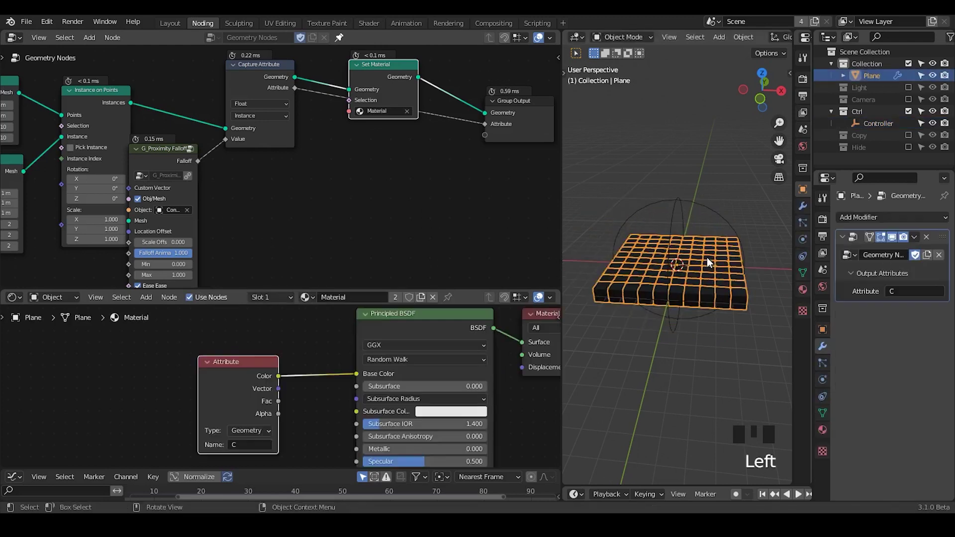
mouse_move(706, 258)
middle_down()
mouse_move(712, 245)
mouse_move(705, 261)
middle_up()
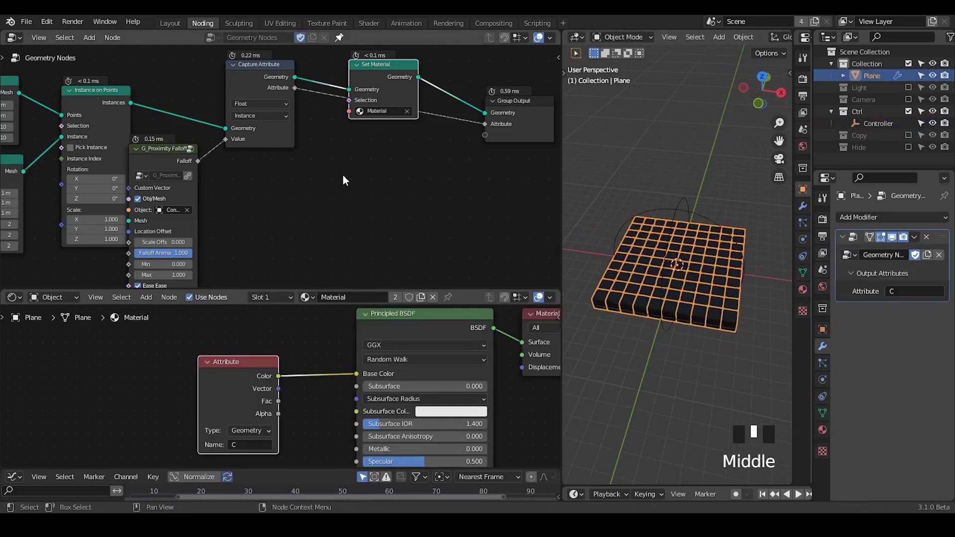
middle_drag(292, 197, 253, 187)
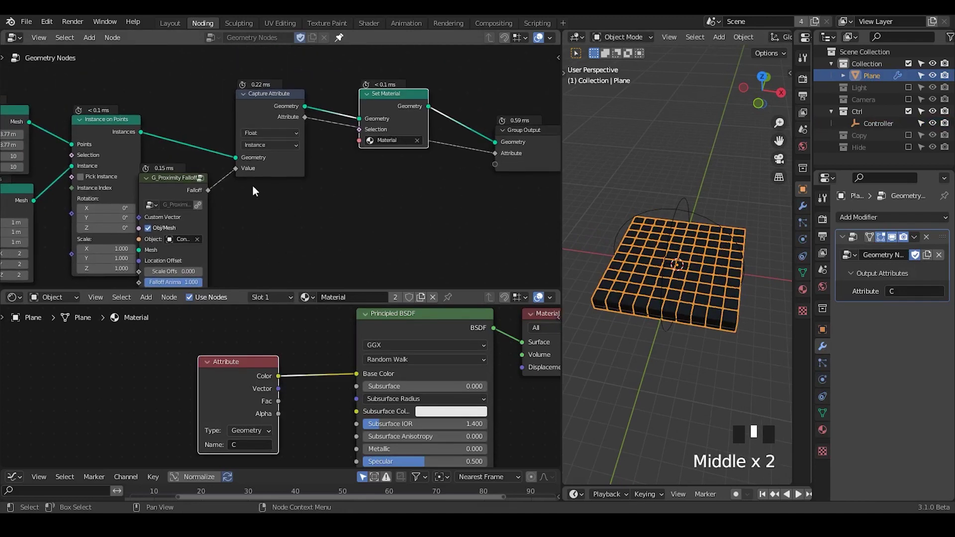
click(274, 149)
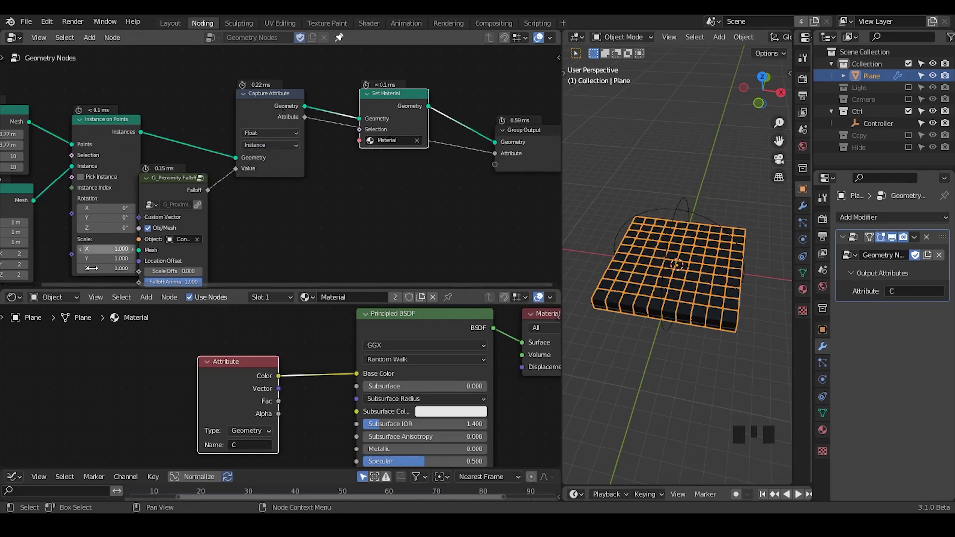
Turn the lower editor into a Spreadsheet showing the Plane's Instances data
click(17, 298)
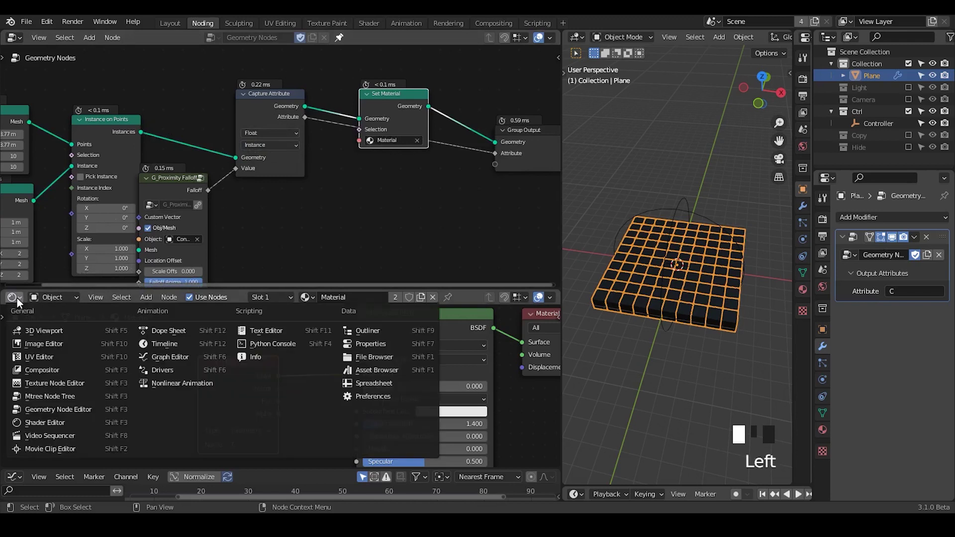
click(401, 384)
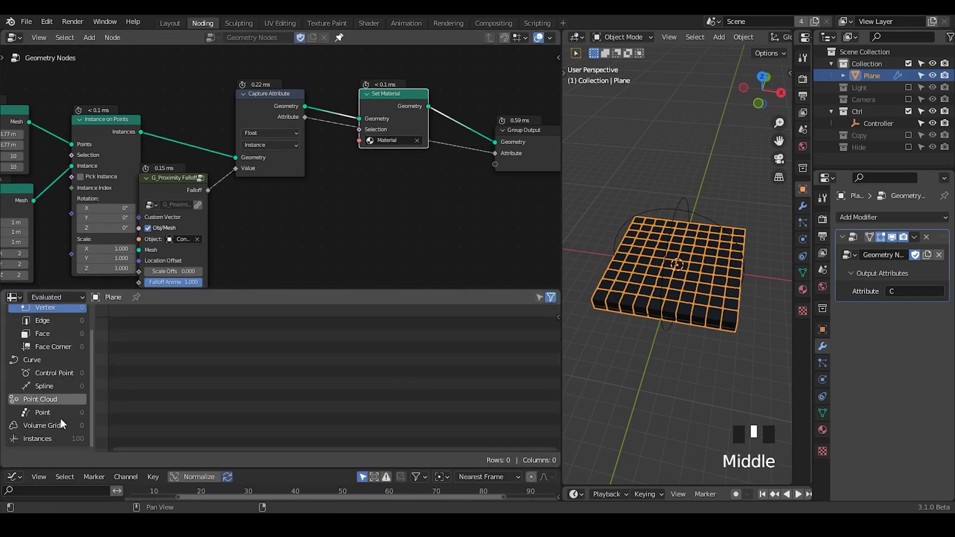
scroll(64, 438, down, 2)
click(64, 438)
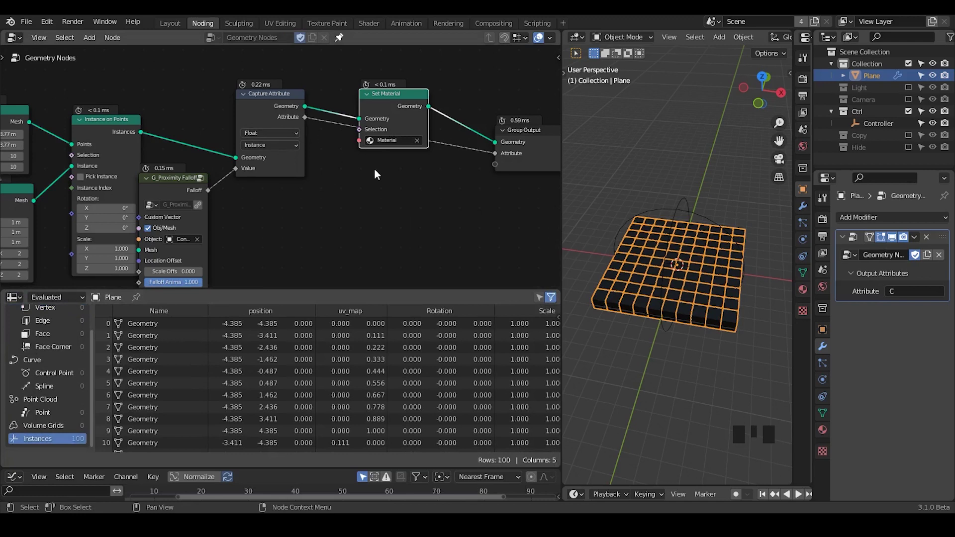
Show the Render Properties and toggle the Sampling panel closed and open
click(822, 219)
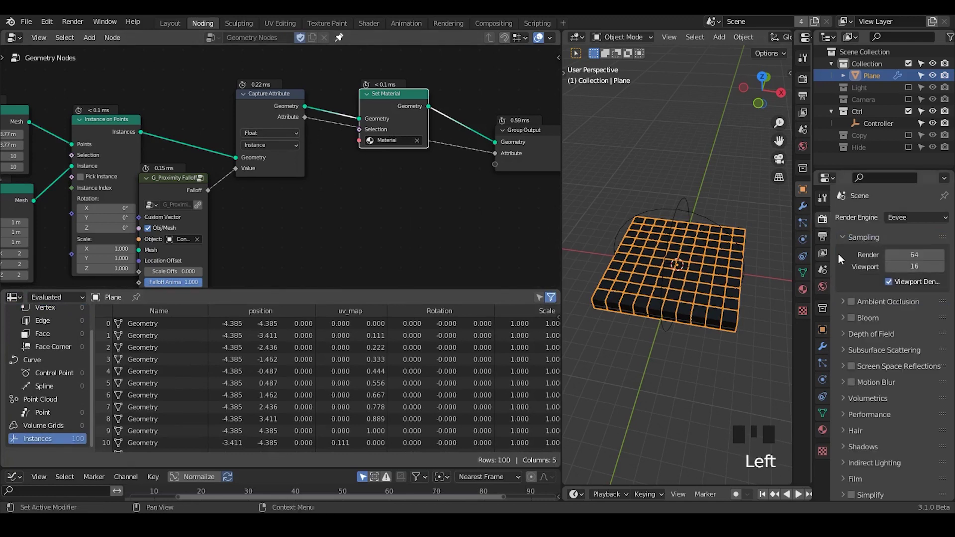
click(874, 235)
click(877, 238)
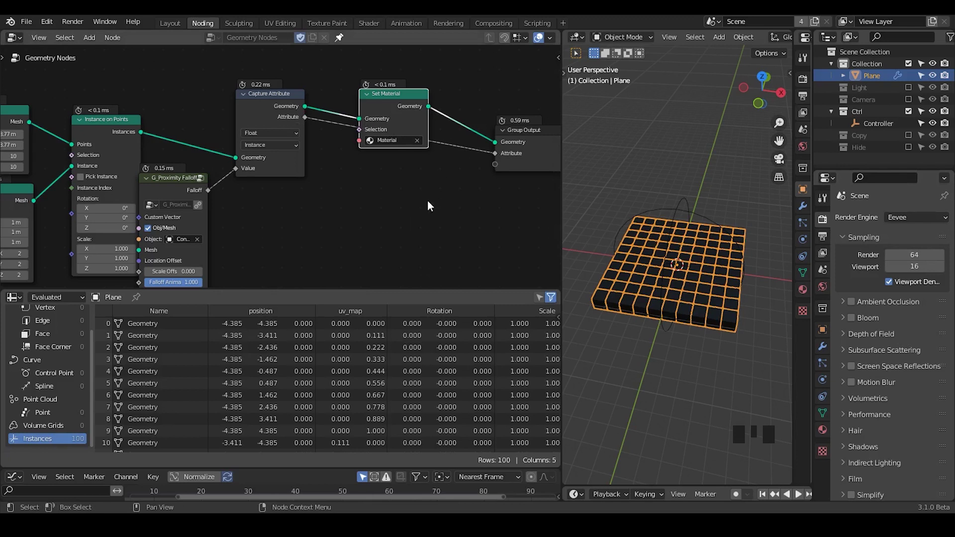
Insert a collapsed Realize Instances node on the Capture Attribute–Set Material link
drag(382, 111, 401, 117)
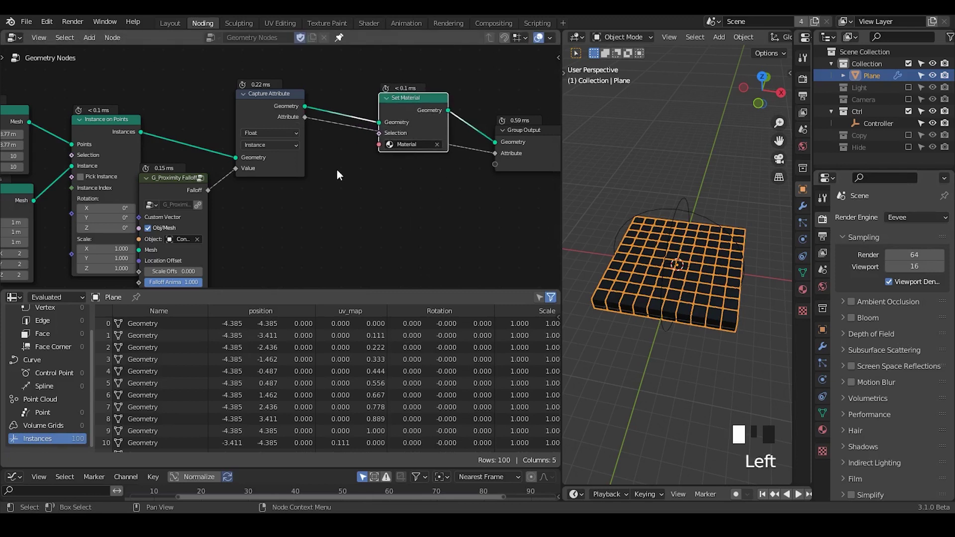
key(ctrl+a)
text(realiz)
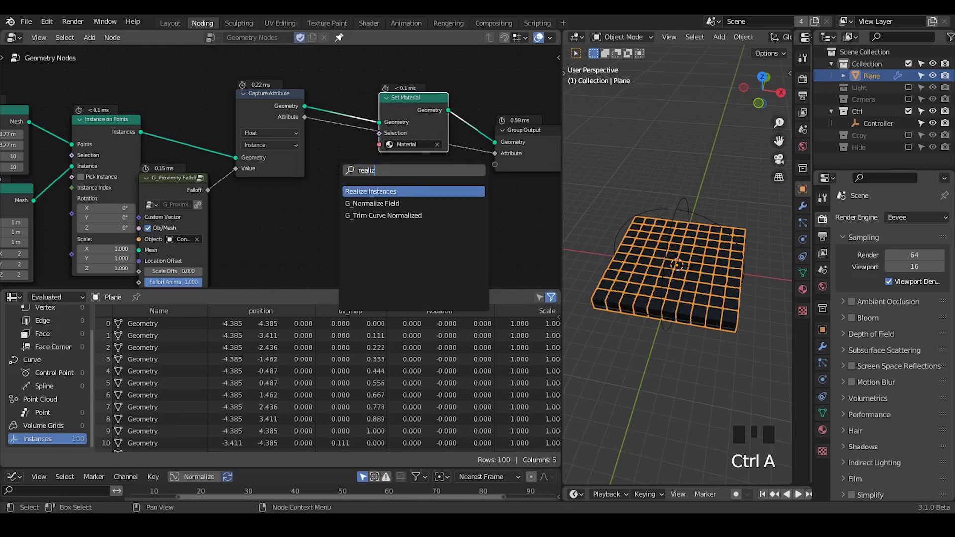
key(Return)
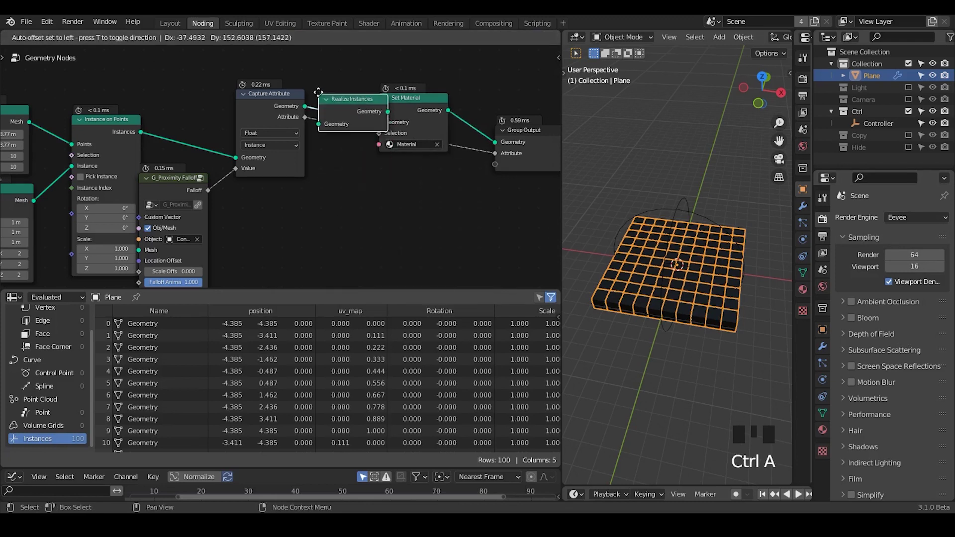
click(318, 91)
middle_drag(309, 142, 348, 134)
click(321, 89)
click(345, 89)
drag(345, 88, 345, 104)
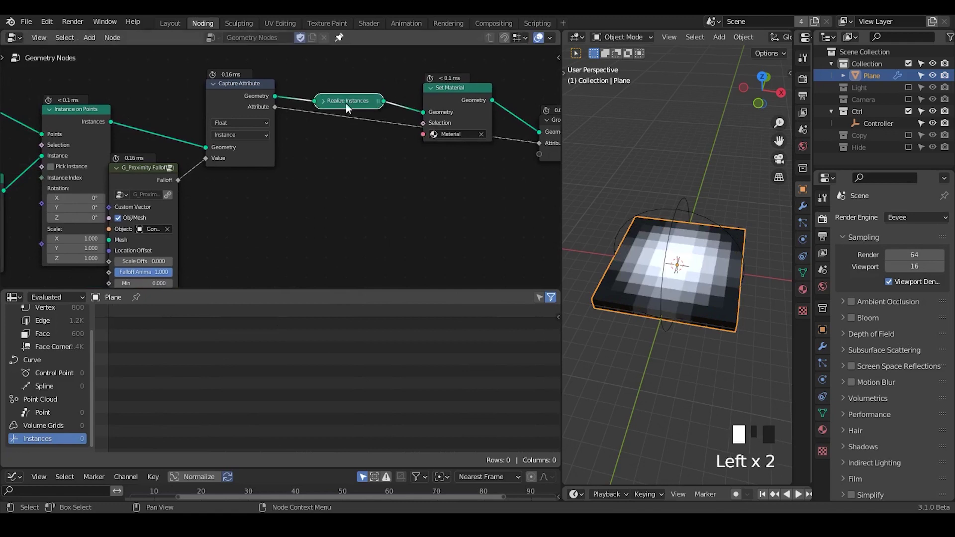
Move the Controller empty along X and scale it smaller
click(689, 212)
key(g)
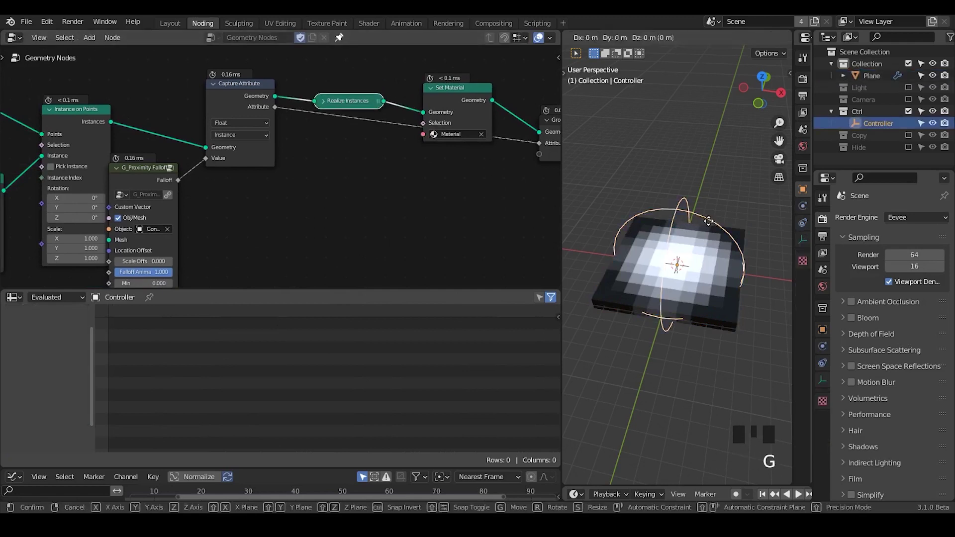
key(x)
click(732, 219)
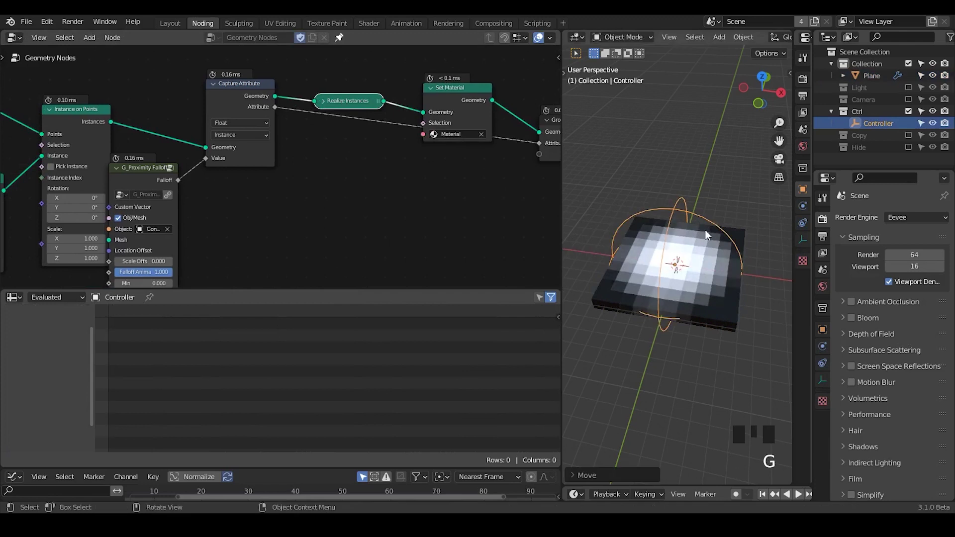
key(s)
click(639, 244)
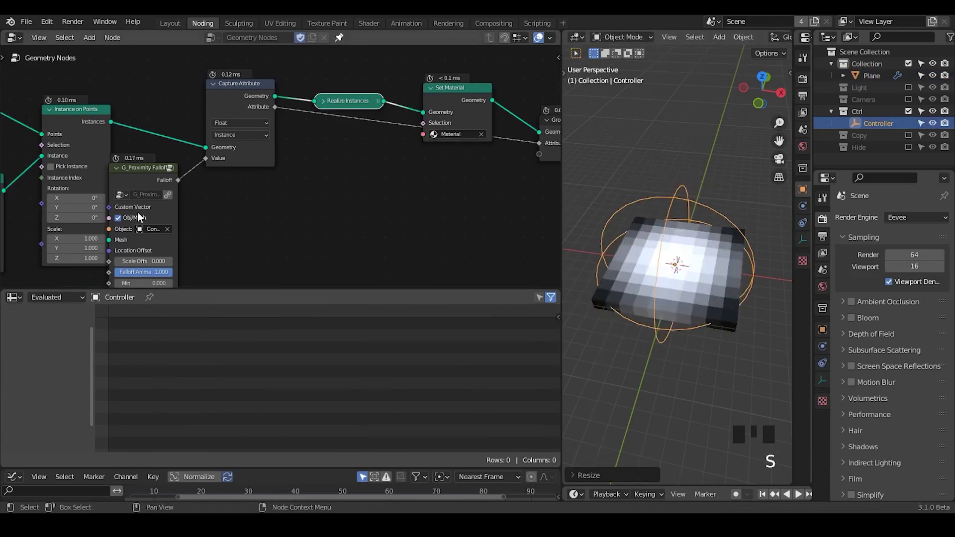
Enlarge the node editor, reposition G_Proximity Falloff and Capture Attribute, and review its domain options
middle_drag(140, 238, 196, 220)
drag(196, 291, 196, 397)
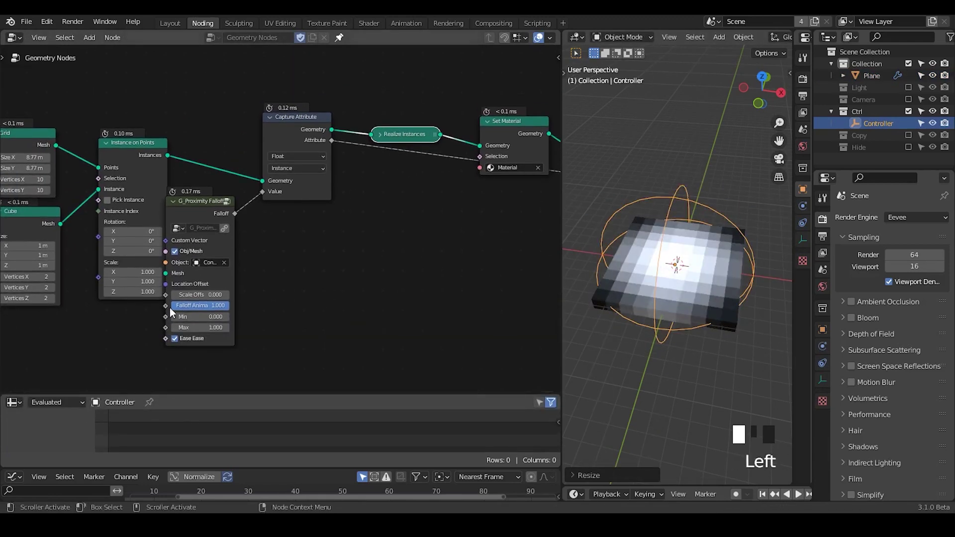
middle_drag(169, 307, 224, 244)
drag(225, 244, 191, 295)
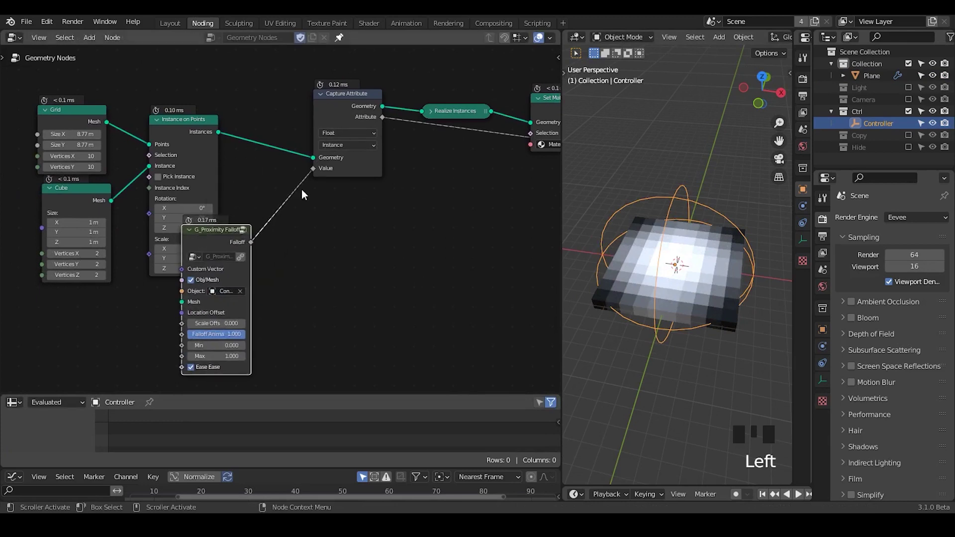
drag(353, 107, 344, 111)
click(344, 149)
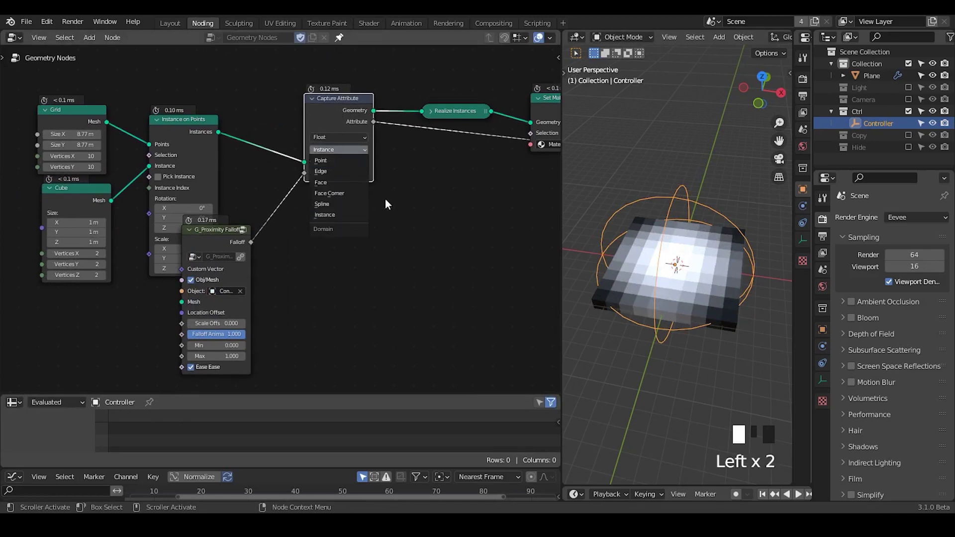
middle_drag(464, 201, 358, 218)
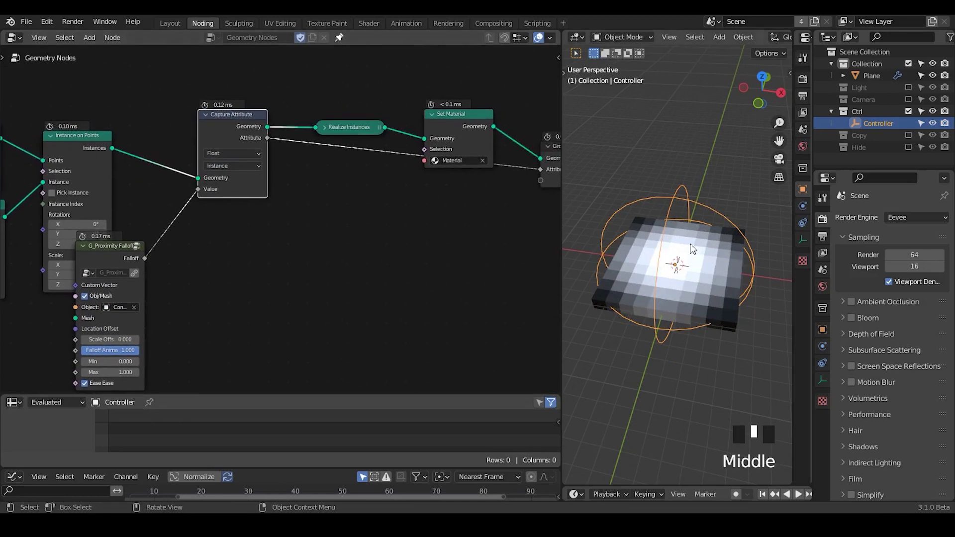
Test-move the Controller along X, then expand Realize Instances and move it up
key(g)
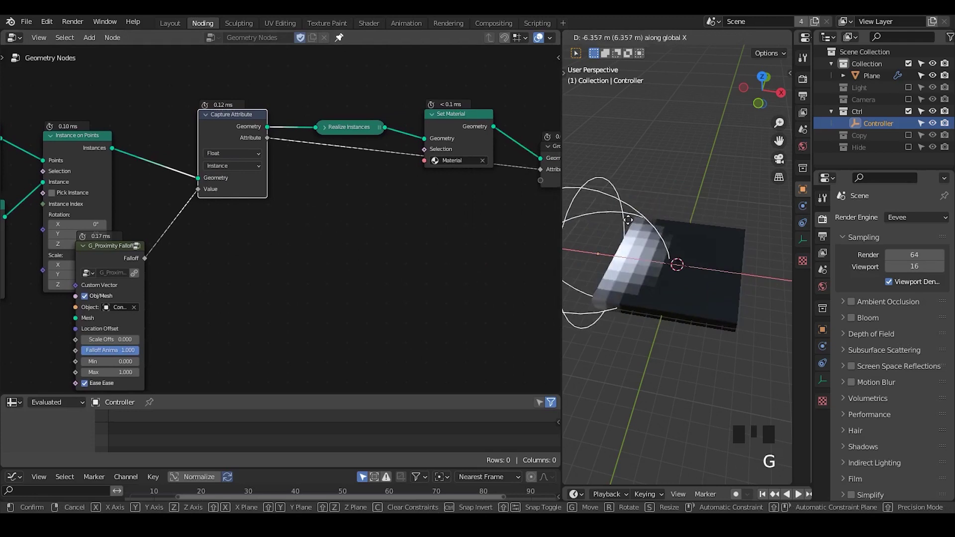
click(719, 230)
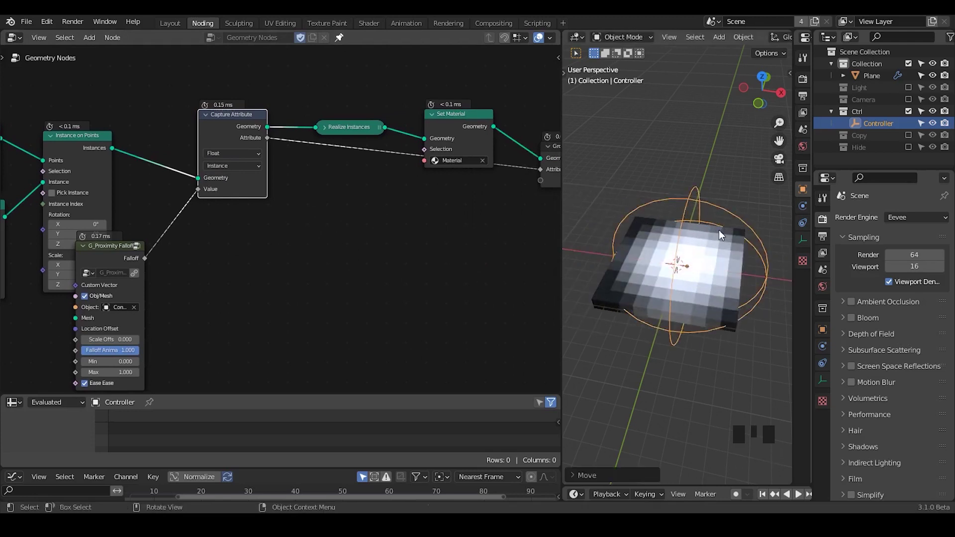
click(322, 130)
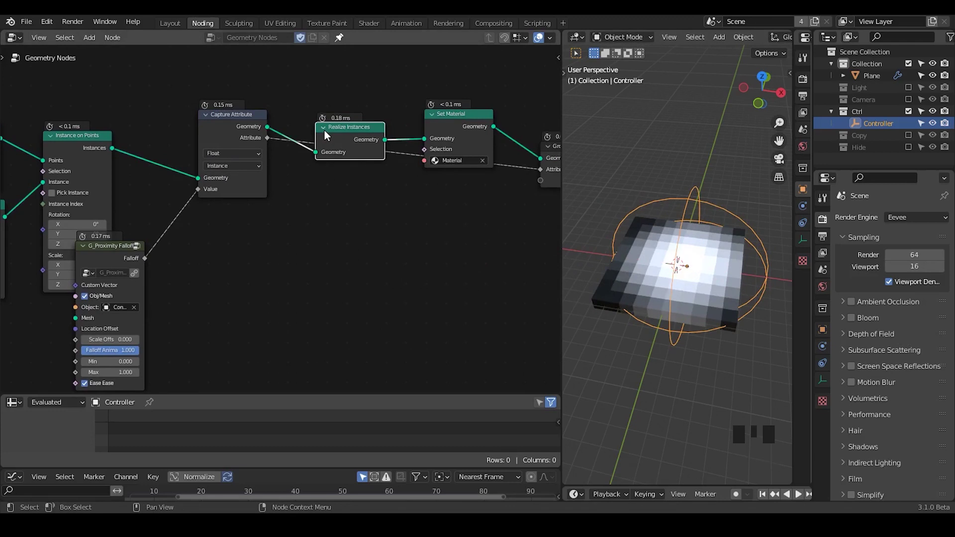
middle_drag(345, 183, 307, 169)
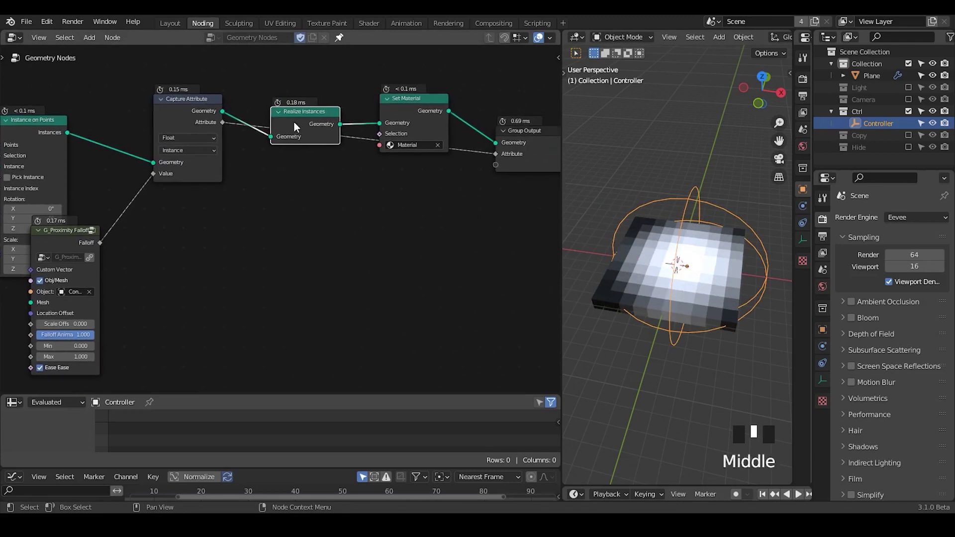
drag(294, 122, 292, 102)
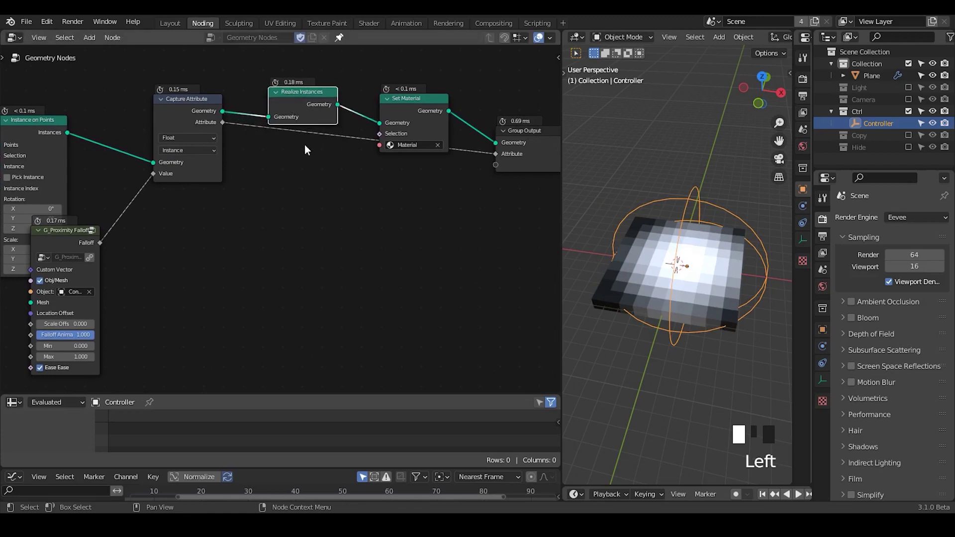
Cut the falloff link into Capture Attribute's Value and move G_Proximity Falloff aside
middle_drag(335, 187, 324, 206)
middle_drag(138, 239, 220, 213)
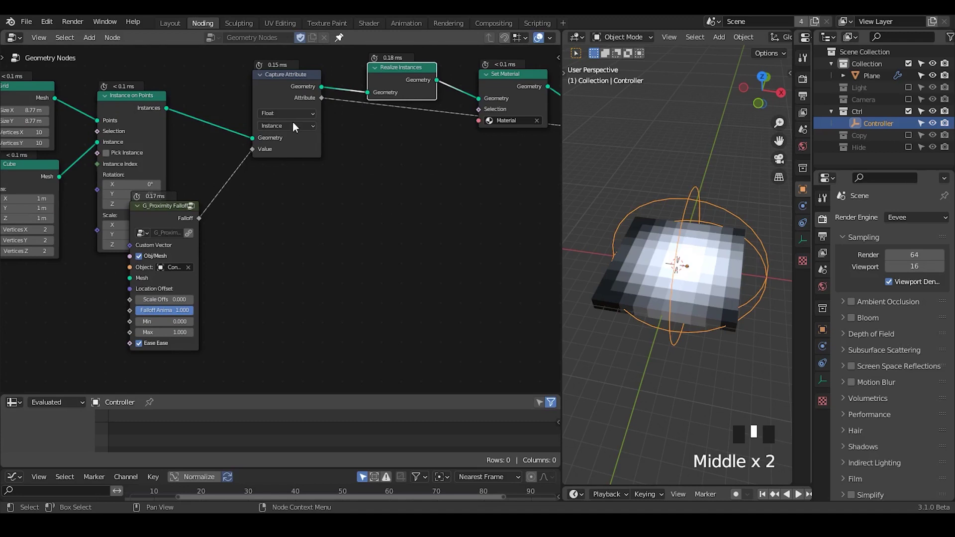
drag(154, 219, 159, 252)
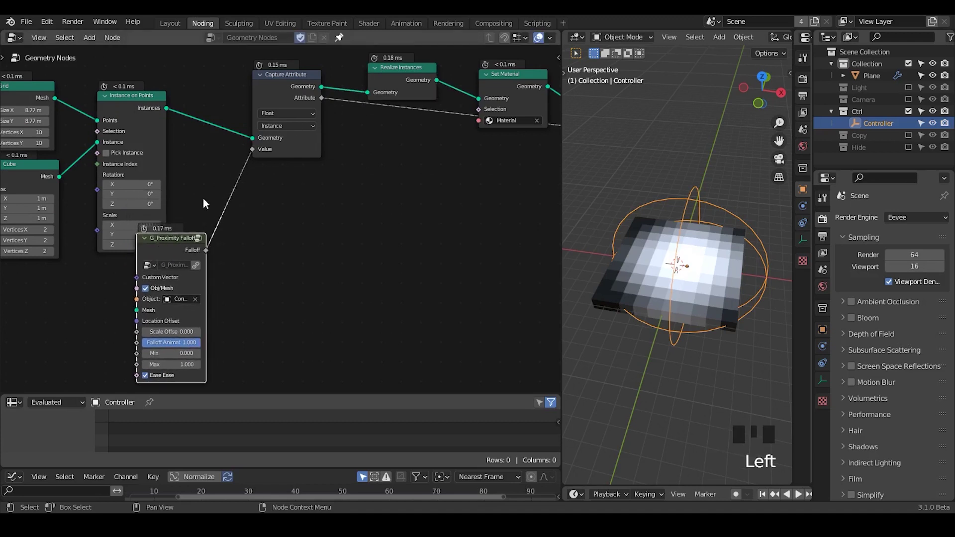
ctrl+right_drag(236, 174, 247, 186)
drag(178, 262, 155, 330)
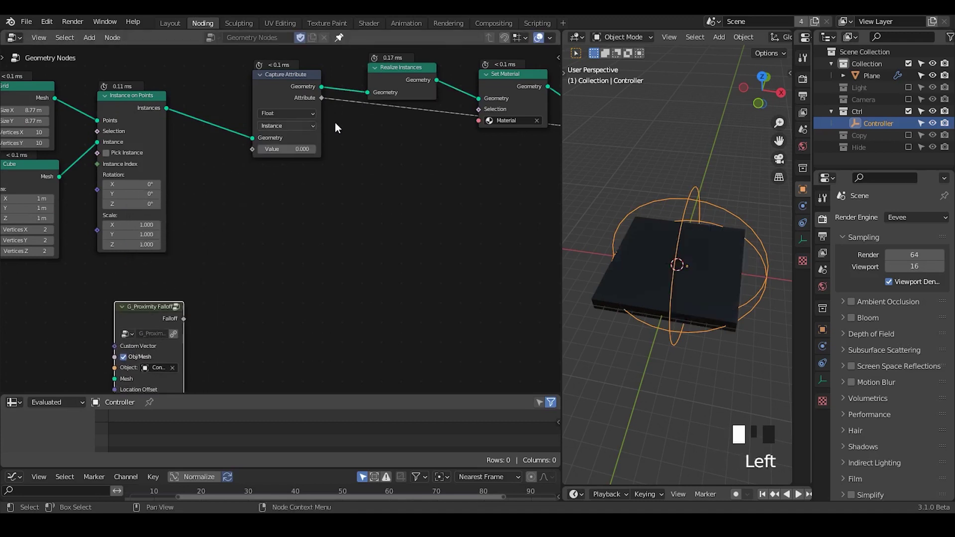
Add a Random Value node, check its data types, then delete it
key(ctrl+a)
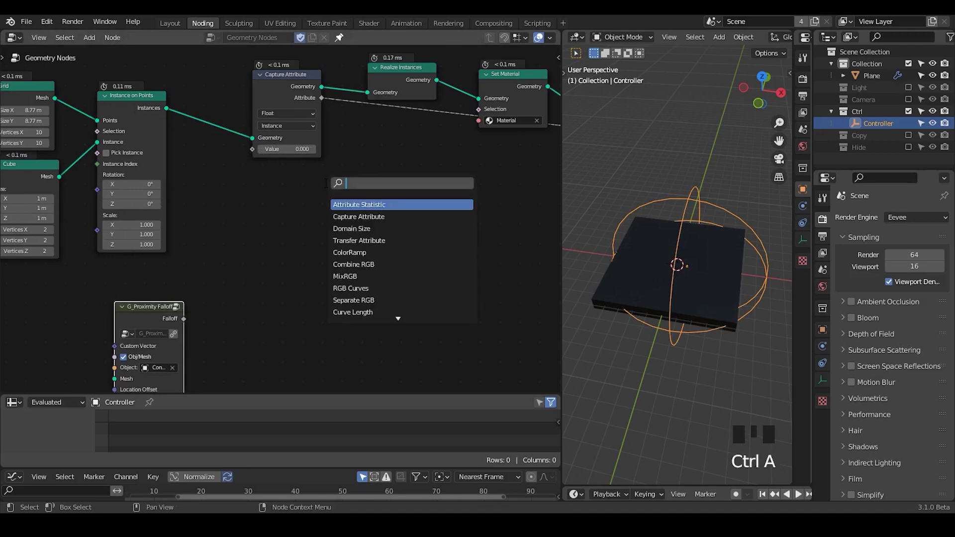
text(random)
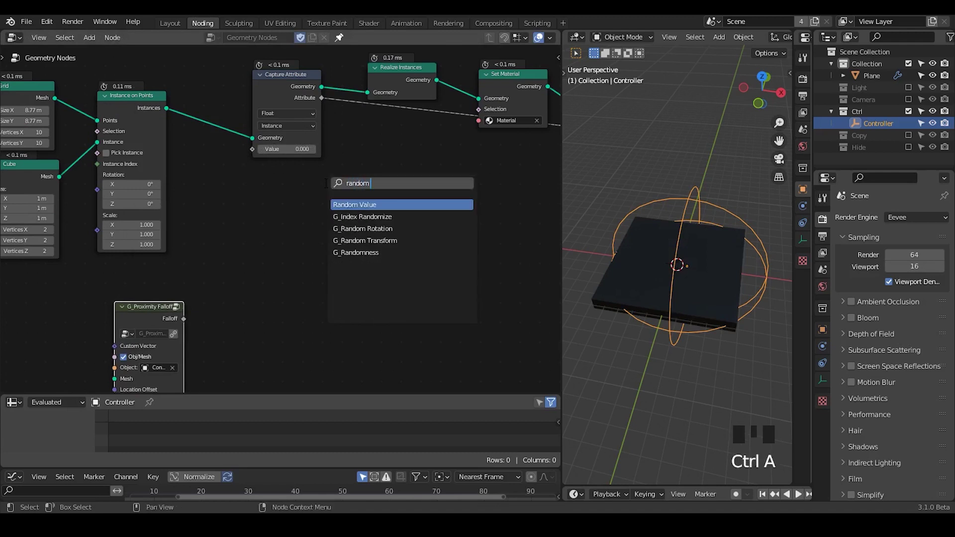
key(Return)
click(239, 173)
click(278, 212)
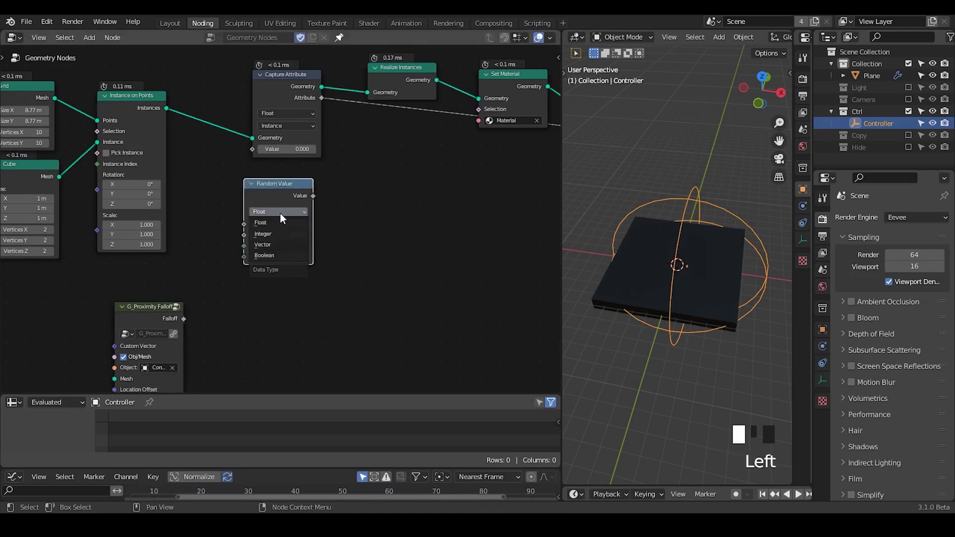
key(Delete)
Add a White Noise Texture and link its Value into Capture Attribute's Value
key(ctrl+a)
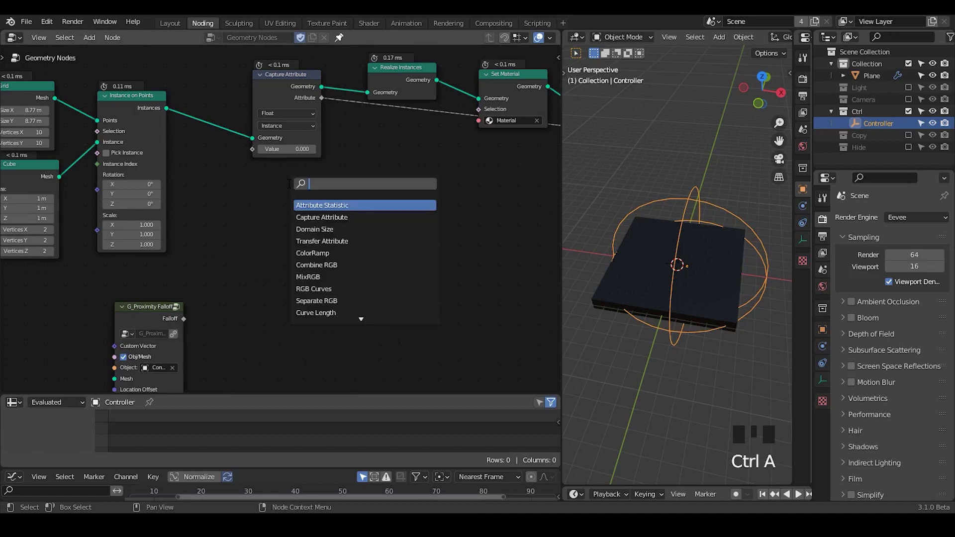
text(white)
key(Return)
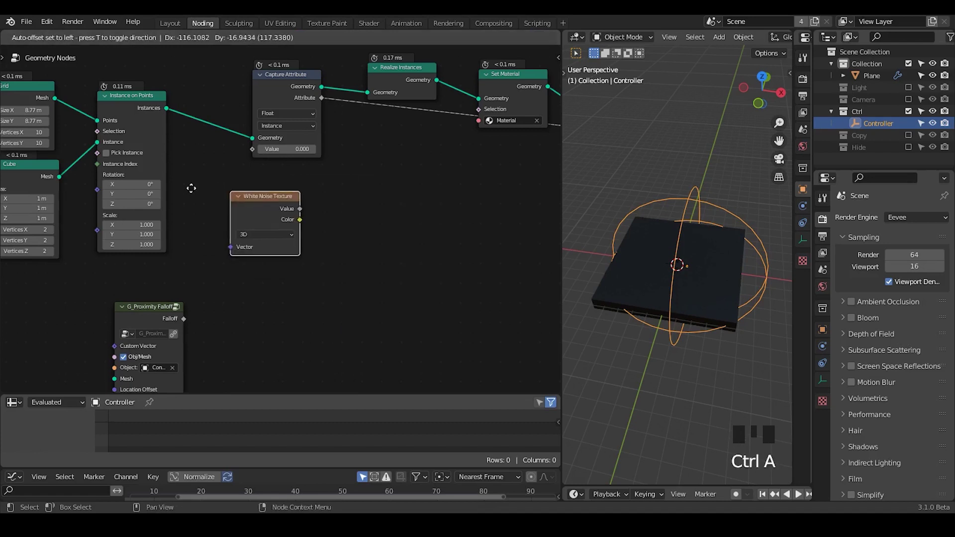
click(191, 187)
drag(259, 205, 252, 149)
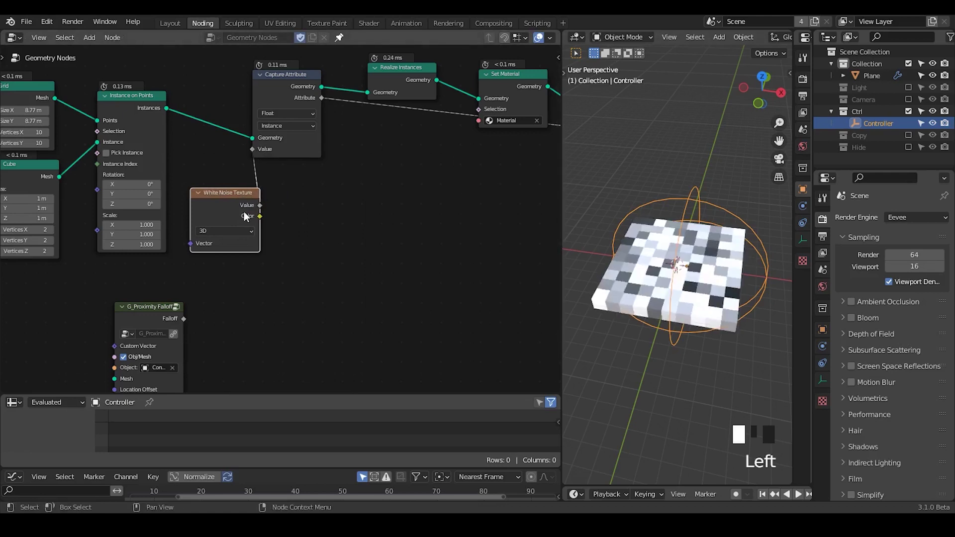
Switch Capture Attribute to Color and link White Noise Color into it
click(282, 113)
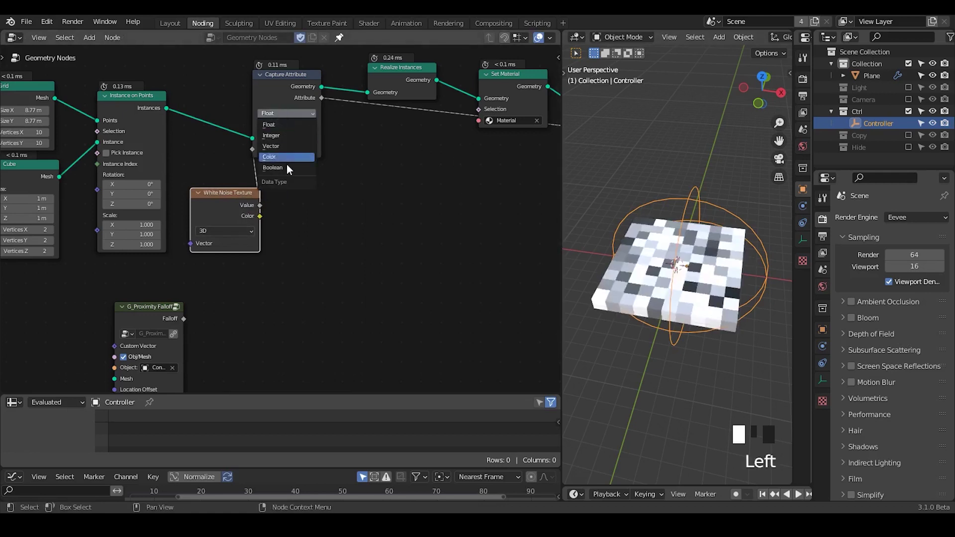
click(281, 156)
drag(219, 205, 253, 149)
middle_click(256, 203)
middle_drag(256, 203, 116, 238)
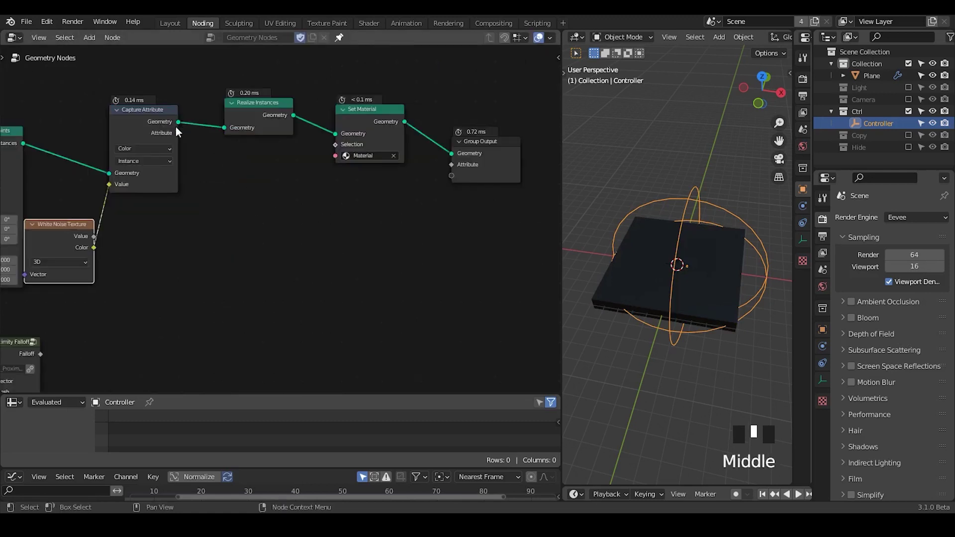
Make the group's Attribute output Color type and connect Capture Attribute's Attribute to it
click(484, 145)
key(n)
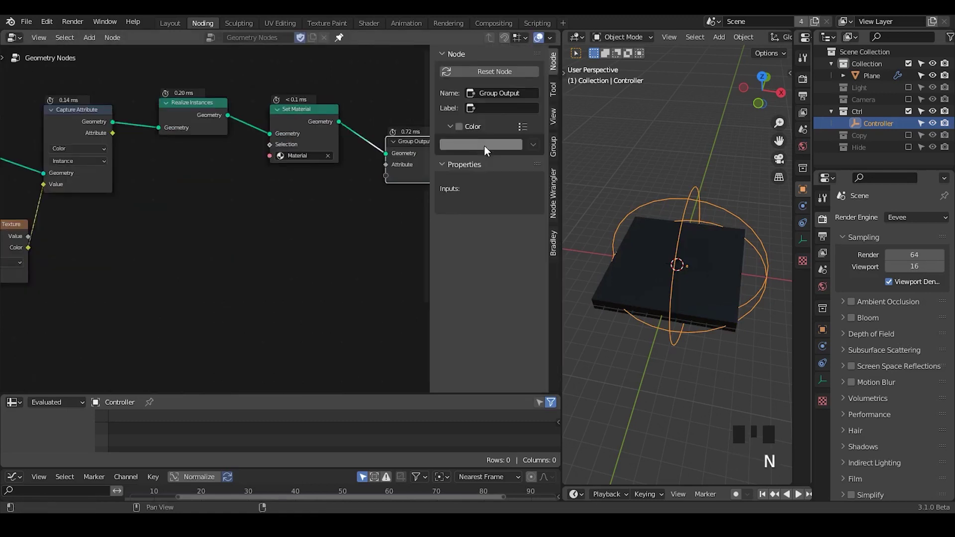
click(554, 147)
click(485, 183)
click(523, 244)
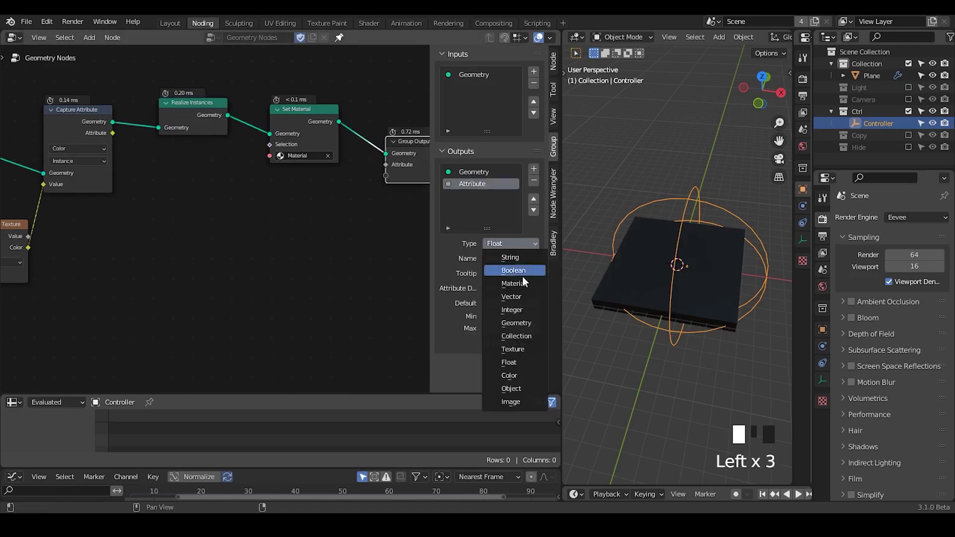
click(517, 376)
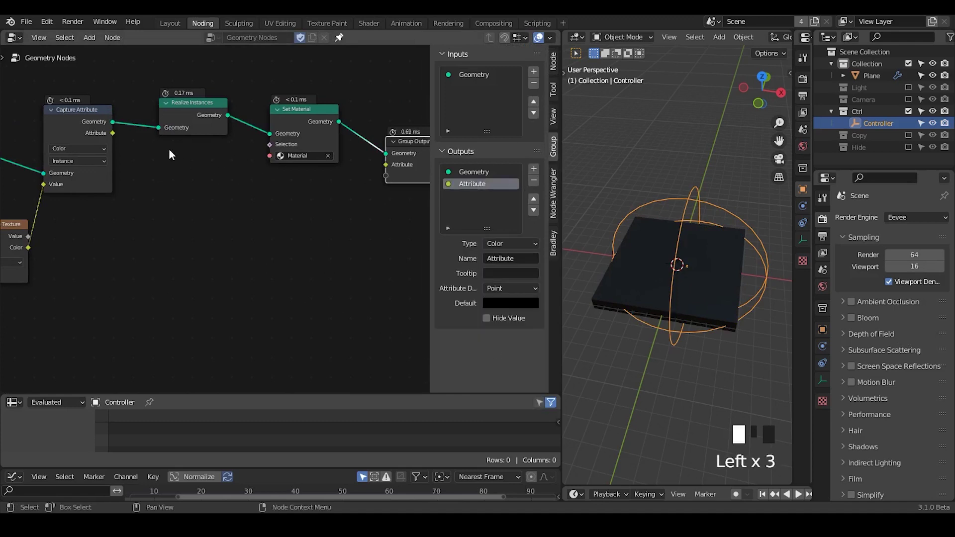
key(n)
drag(178, 133, 452, 165)
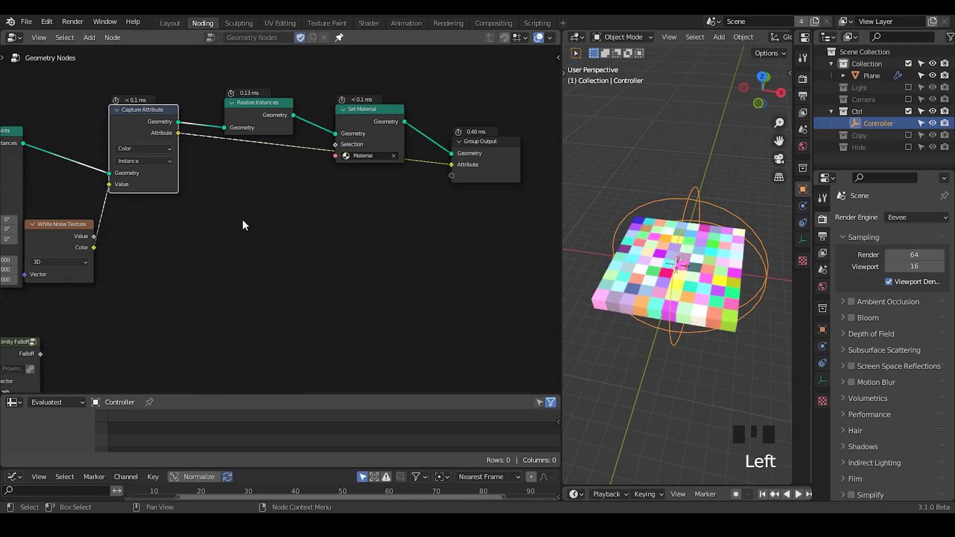
middle_drag(243, 221, 321, 196)
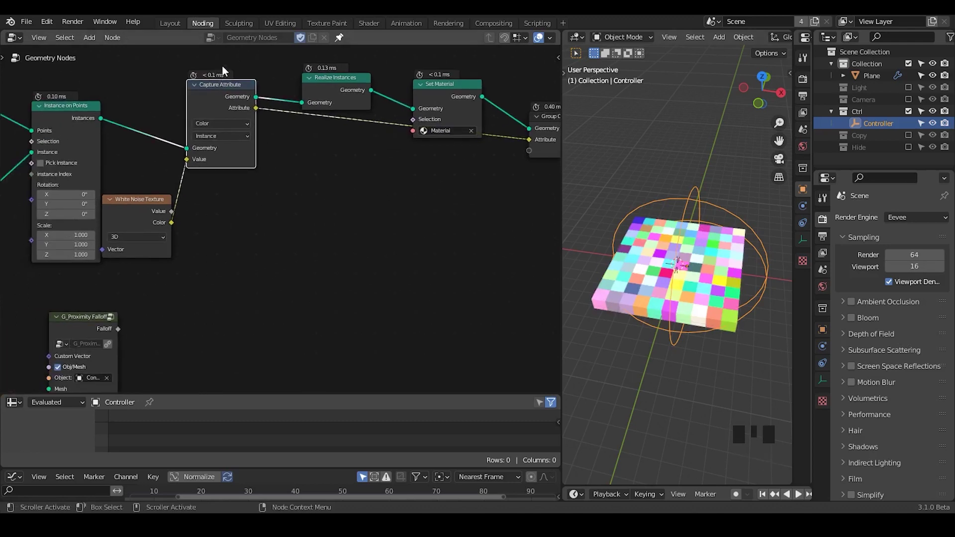
Add a Mesh Island node below Realize Instances and nudge Instance on Points left
drag(228, 60, 143, 204)
key(ctrl+a)
text(mehs isla)
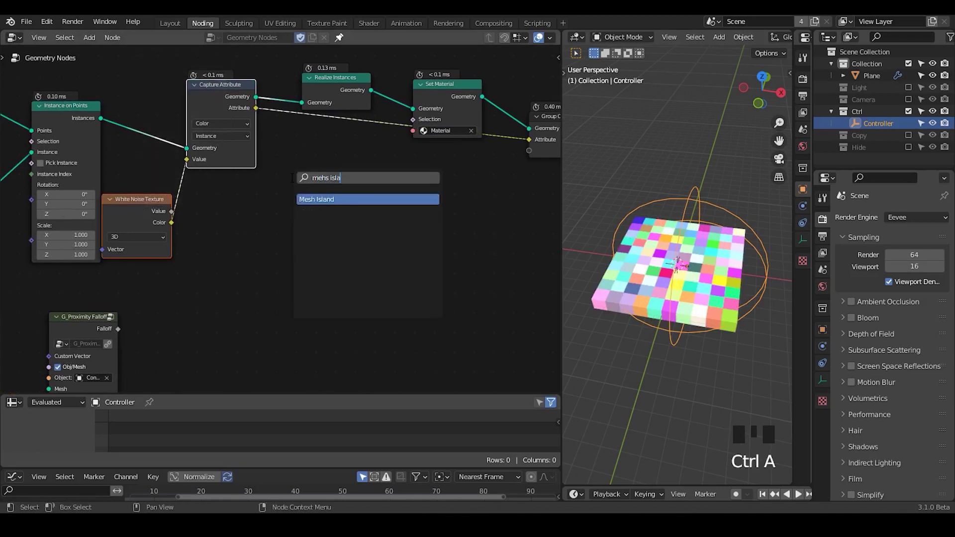
key(Return)
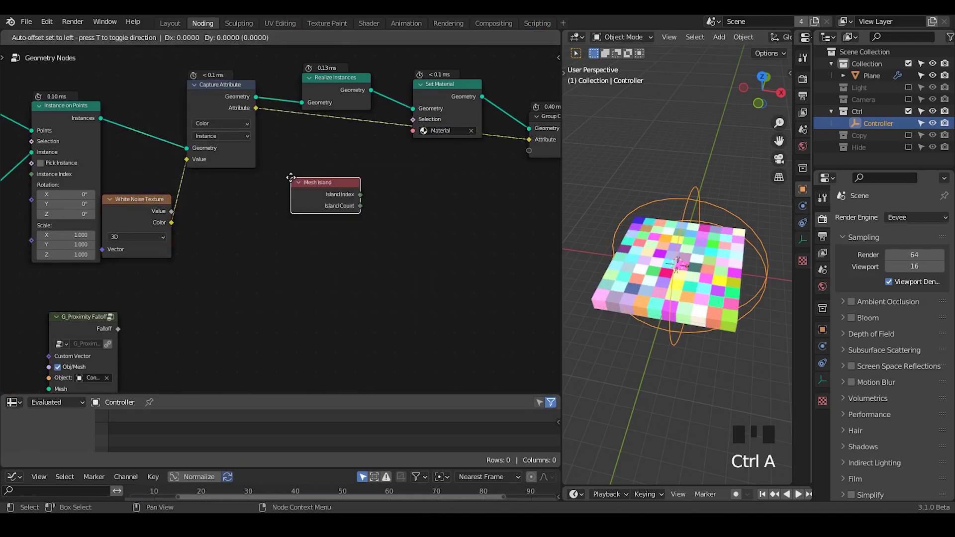
click(248, 190)
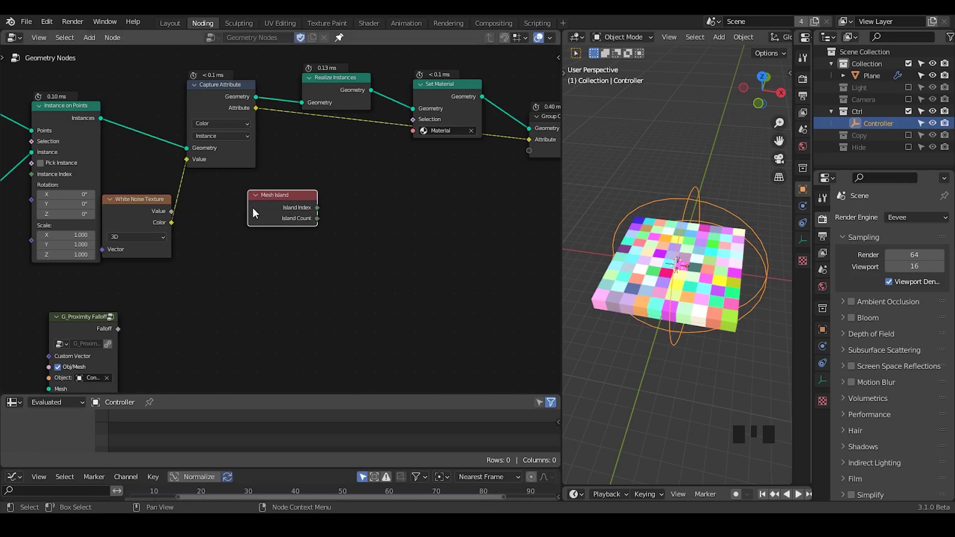
drag(77, 158, 61, 154)
mouse_move(244, 147)
middle_down()
mouse_move(284, 149)
mouse_move(246, 164)
middle_up()
Dissolve Capture Attribute, feed Island Index into White Noise Vector, and shift Realize Instances left
click(218, 117)
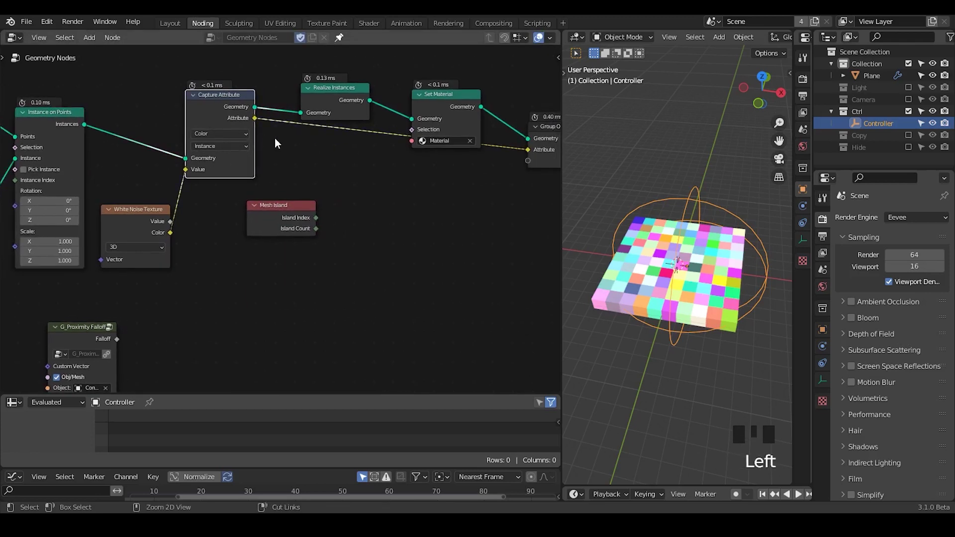
key(ctrl+x)
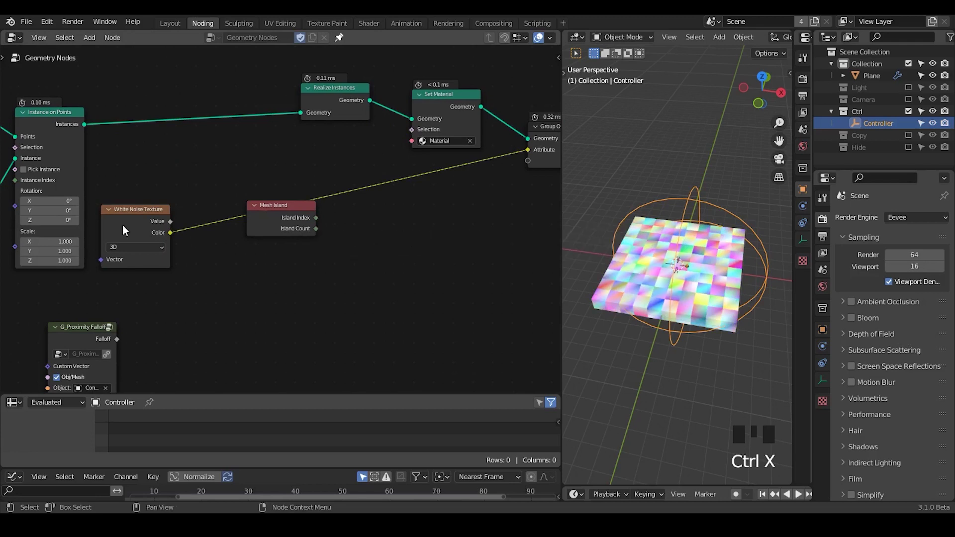
drag(122, 225, 415, 176)
drag(316, 218, 391, 209)
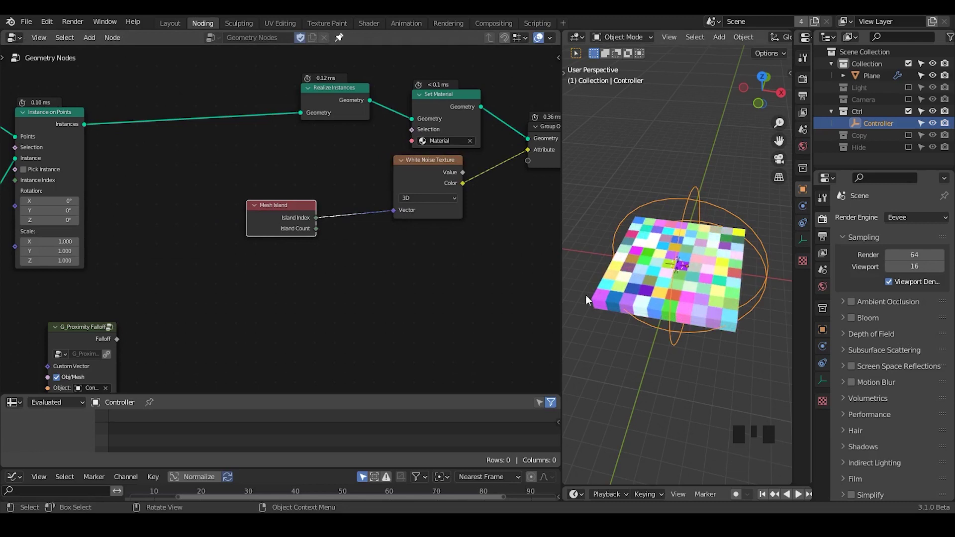
drag(329, 96, 217, 106)
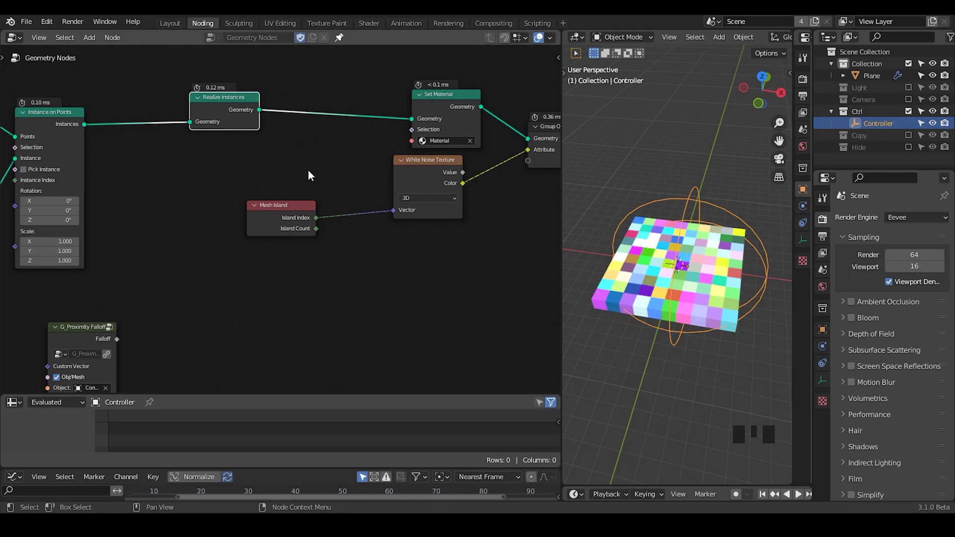
Turn the bottom Spreadsheet into an enlarged Shader Editor showing the Plane's material
click(19, 402)
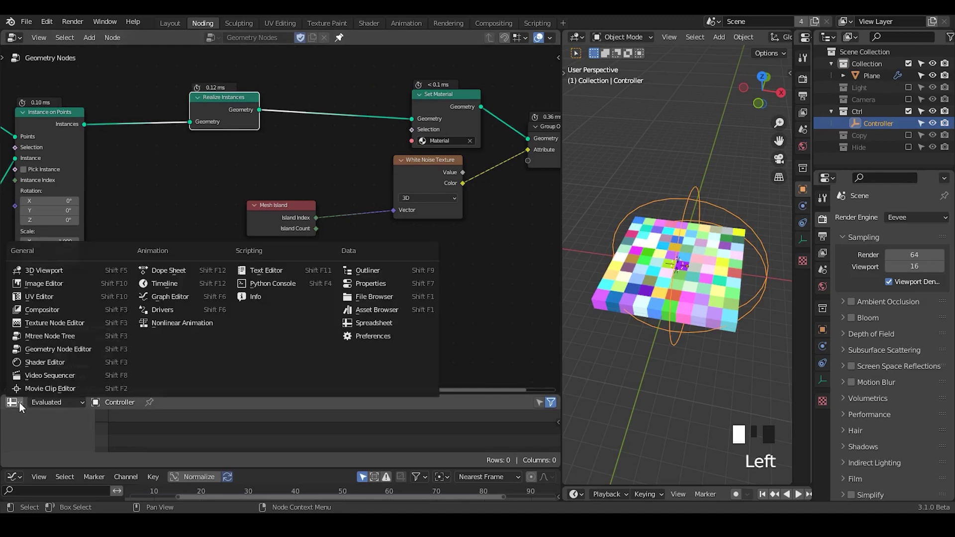
click(70, 360)
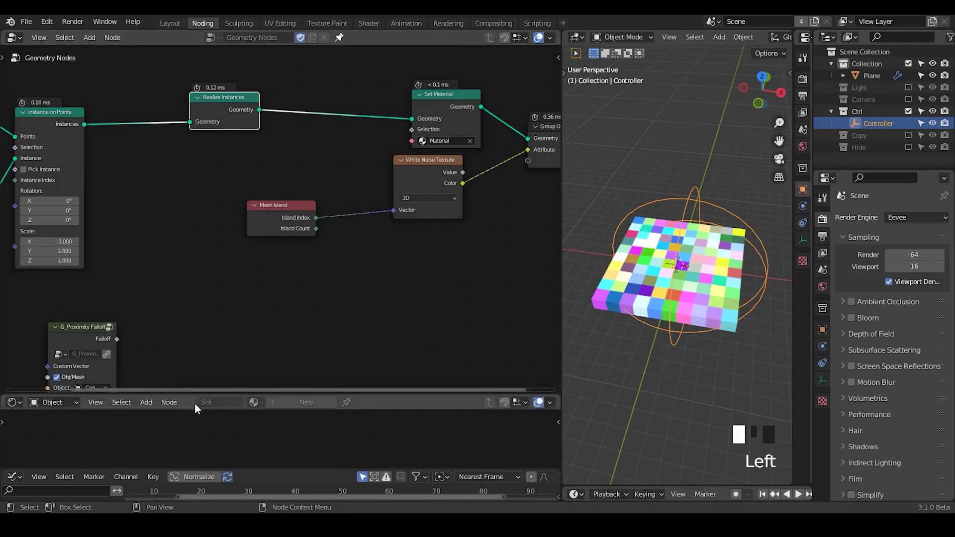
drag(193, 396, 223, 252)
click(661, 288)
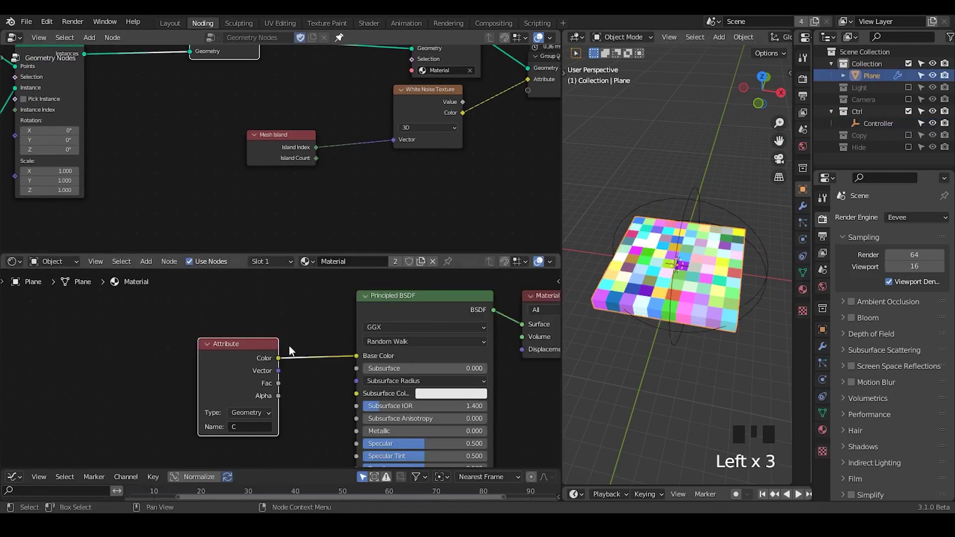
Add an Object Info node left of the Attribute node in the Plane material
key(ctrl+a)
text(obj)
key(Return)
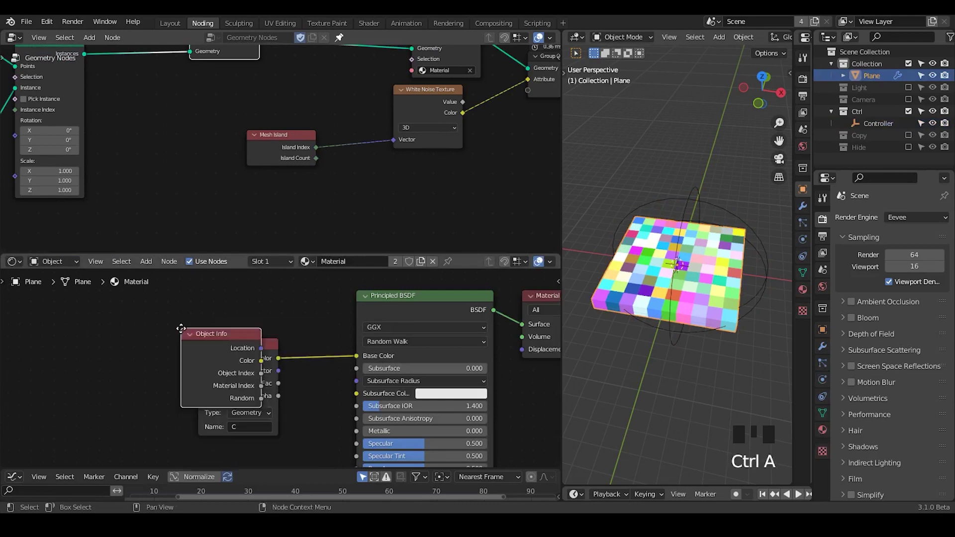
click(70, 311)
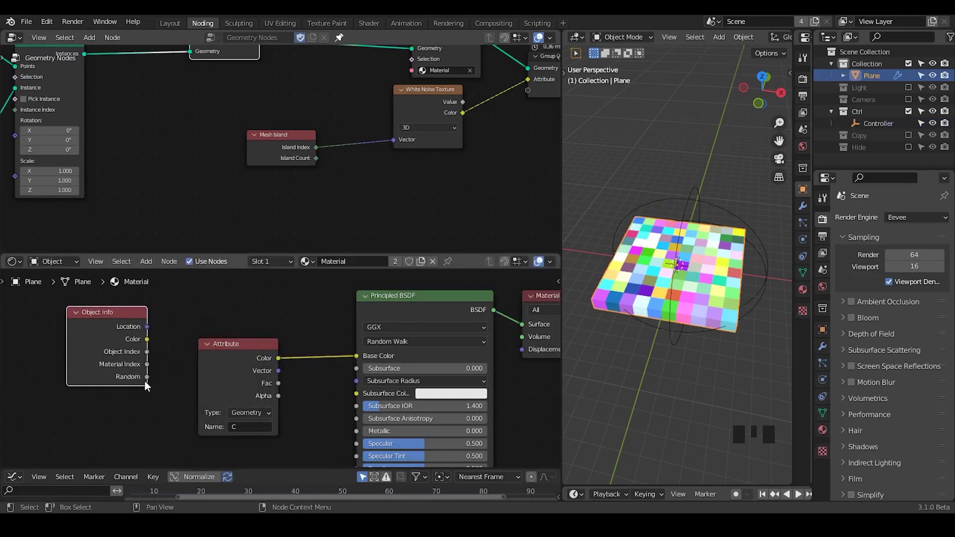
middle_drag(313, 141, 276, 207)
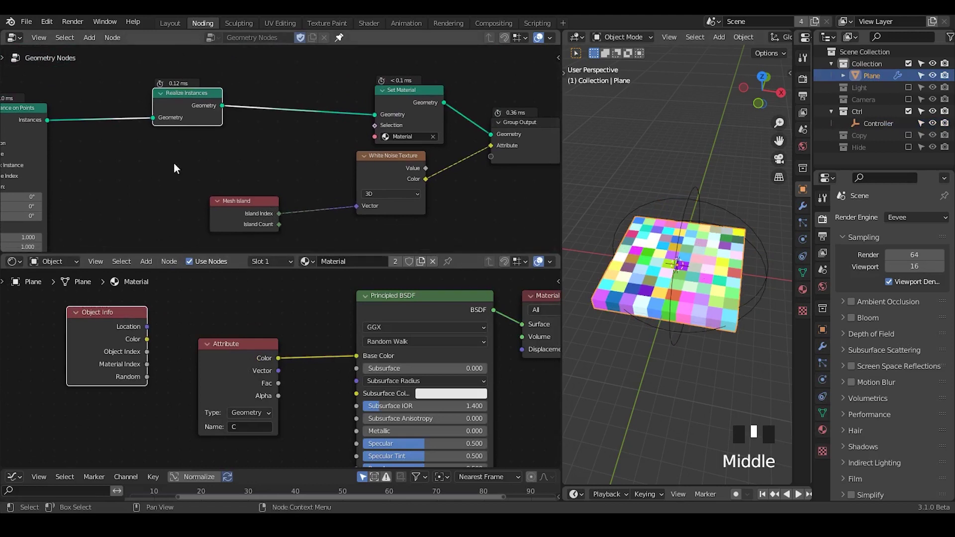
middle_drag(170, 106, 275, 178)
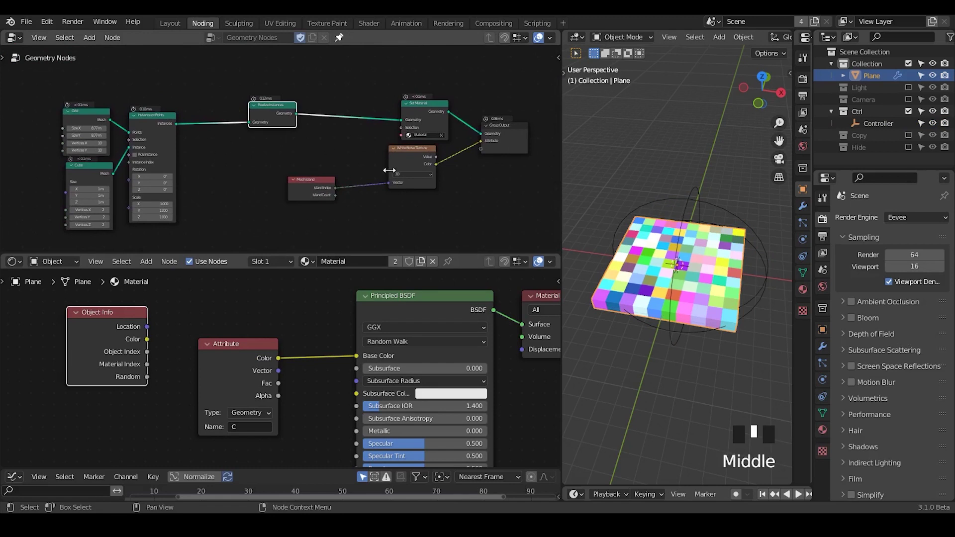
Box-select Grid, Cube and Instance on Points and move them right toward Realize Instances
drag(175, 92, 89, 184)
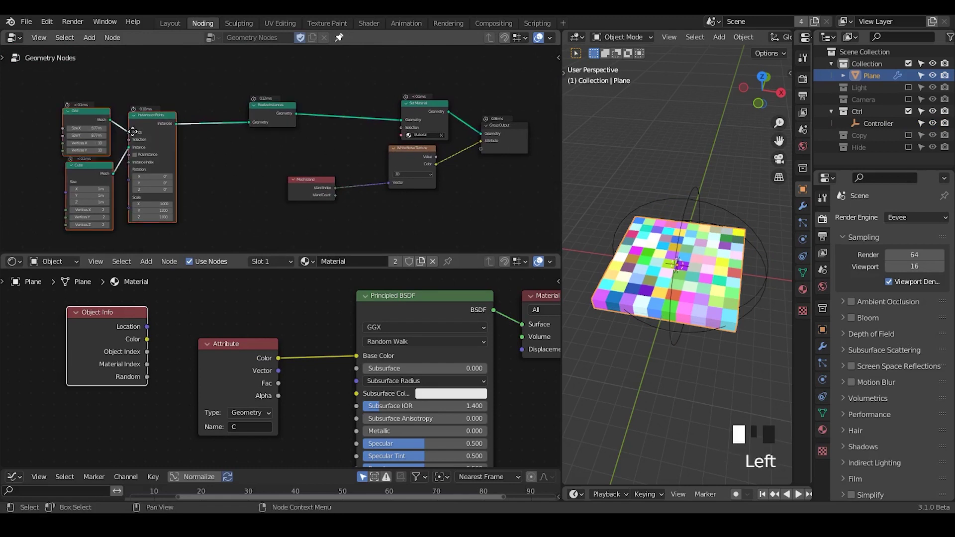
key(g)
click(175, 134)
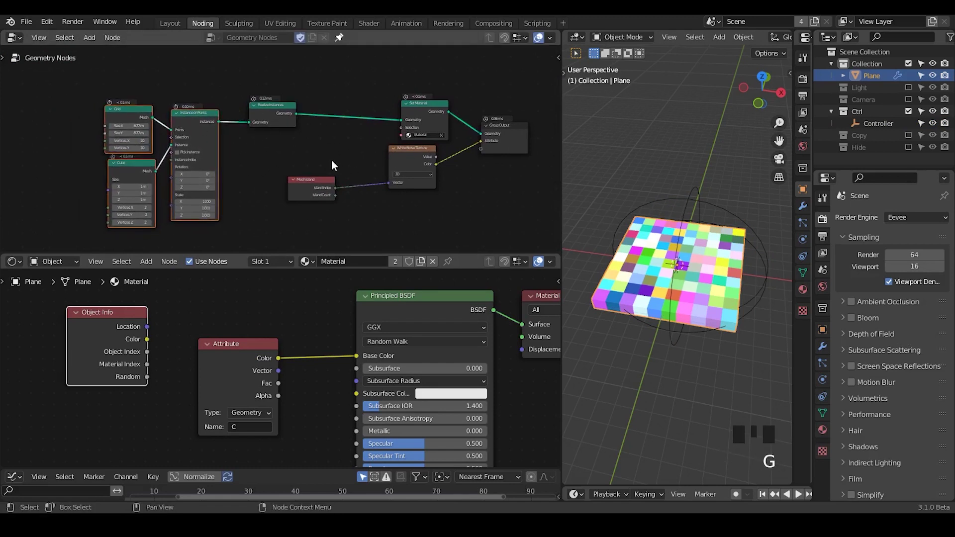